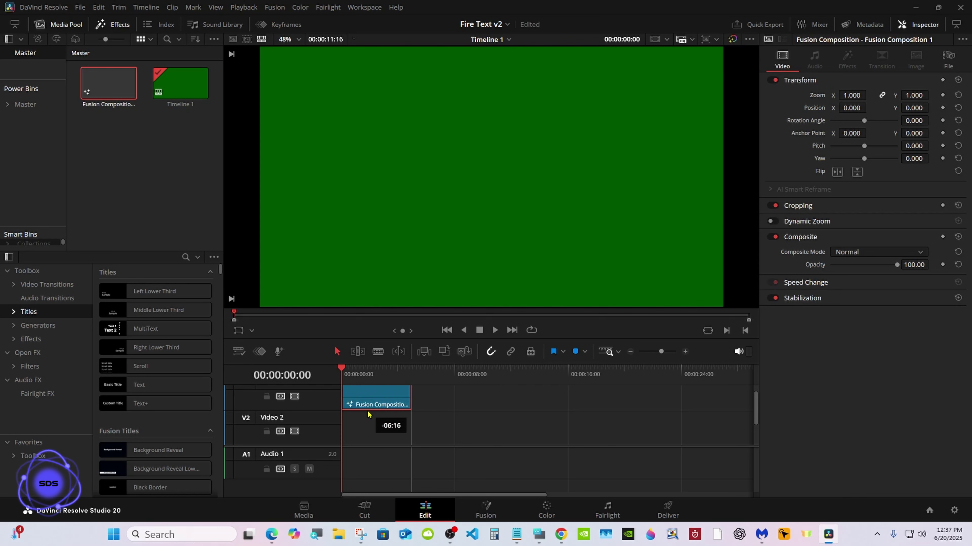
Delete the empty Video 2 track beneath the Fusion Composition clip in the timeline.
right_click(332, 409)
left_click(353, 483)
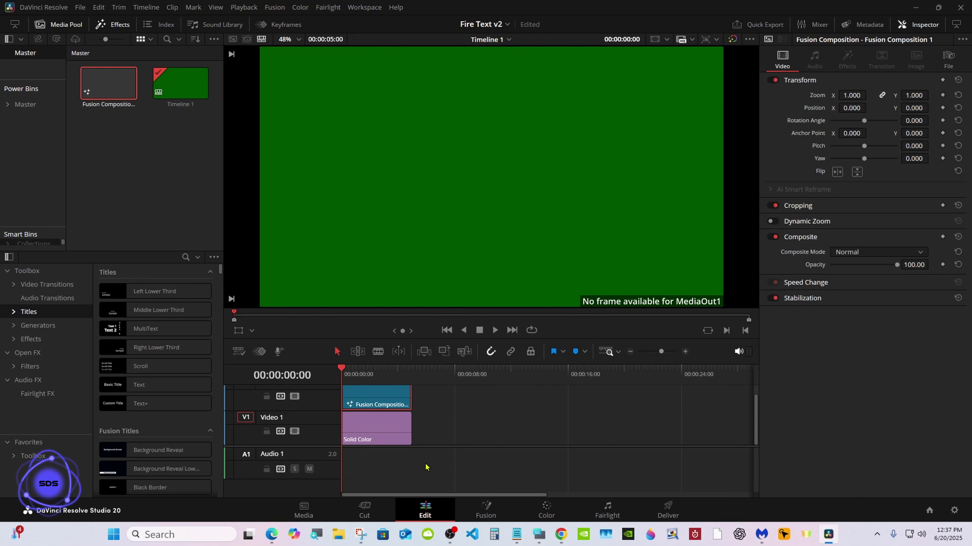
Open the composition in the Fusion page, move MediaOut1 farther right, and add a FastNoise node connected to its input.
left_click(492, 509)
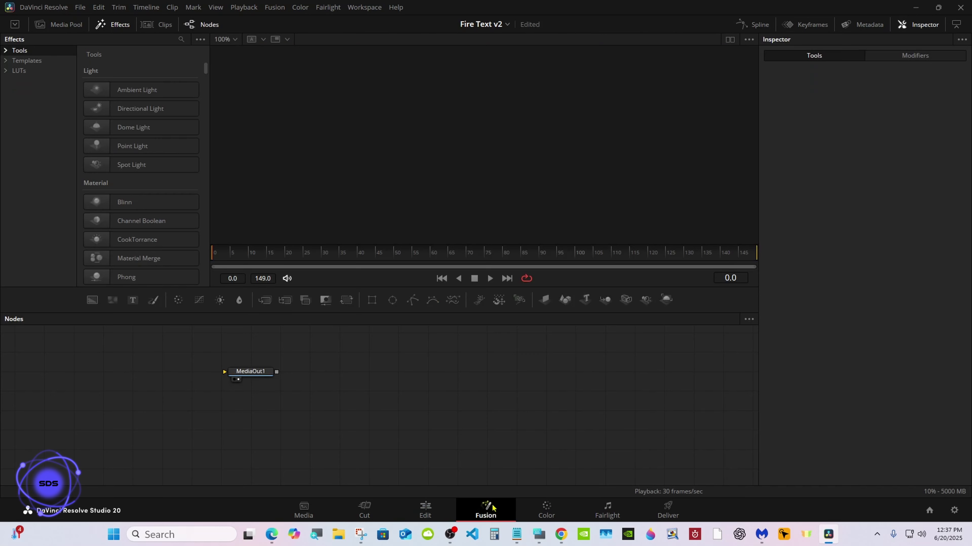
left_click_drag(252, 377, 578, 418)
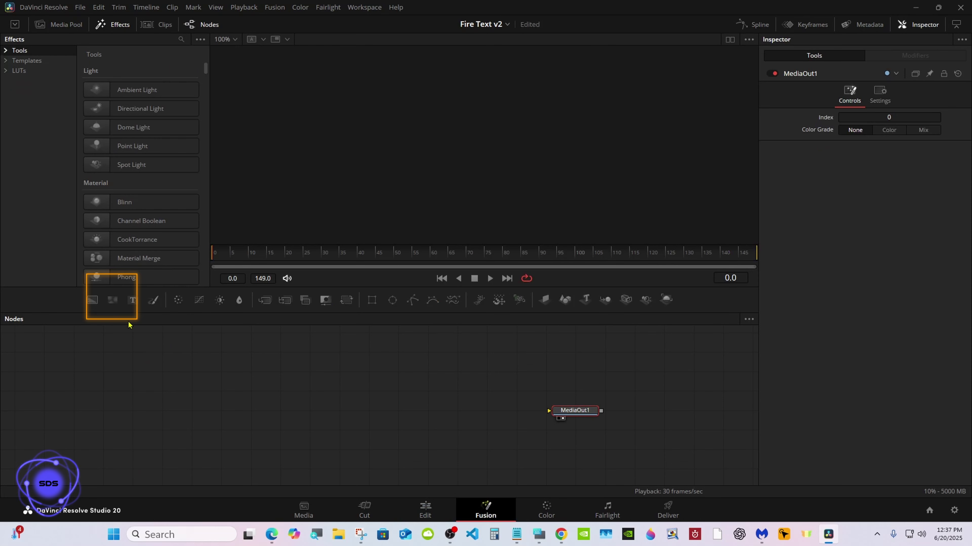
left_click_drag(111, 305, 550, 411)
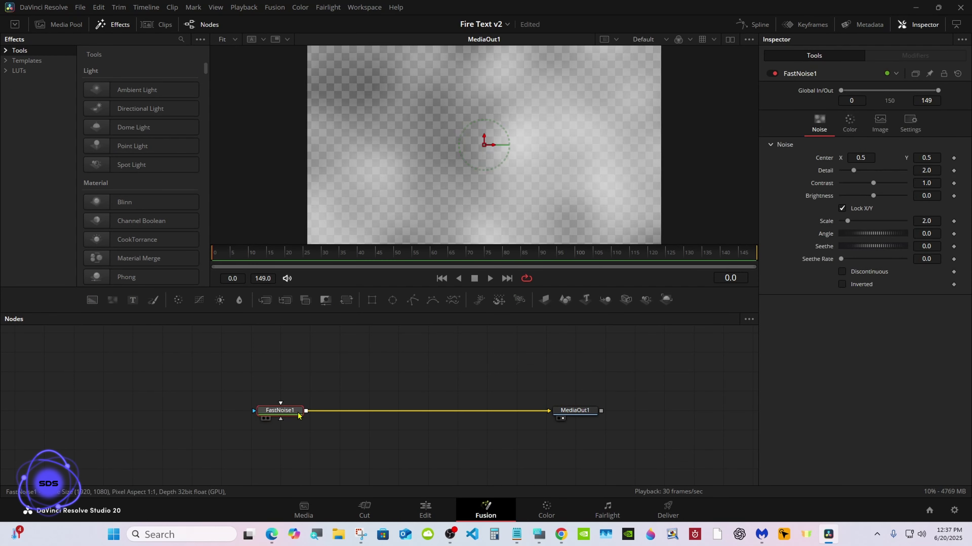
Bring up the On-Screen Keyboard and set FastNoise1's Detail to 10 and Contrast to 5.
left_click(539, 528)
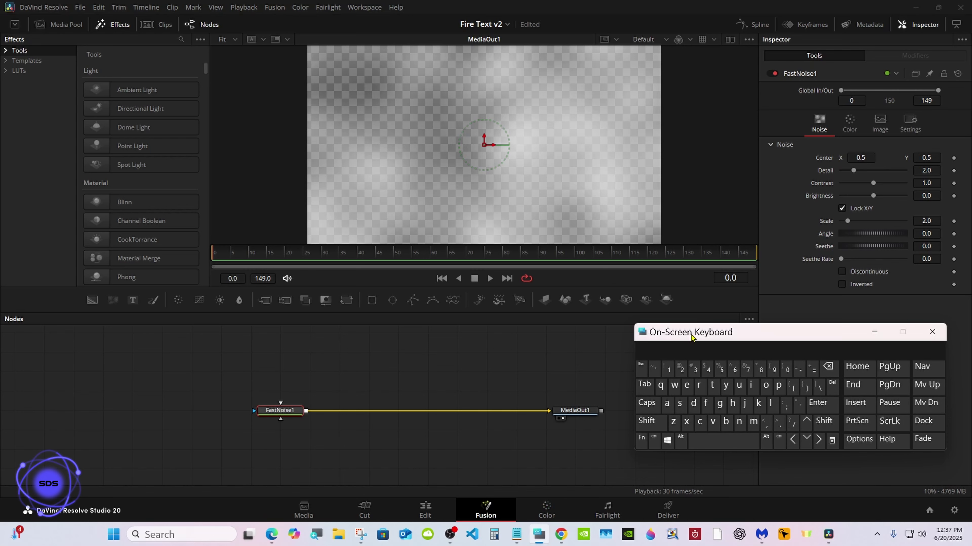
left_click_drag(691, 337, 494, 384)
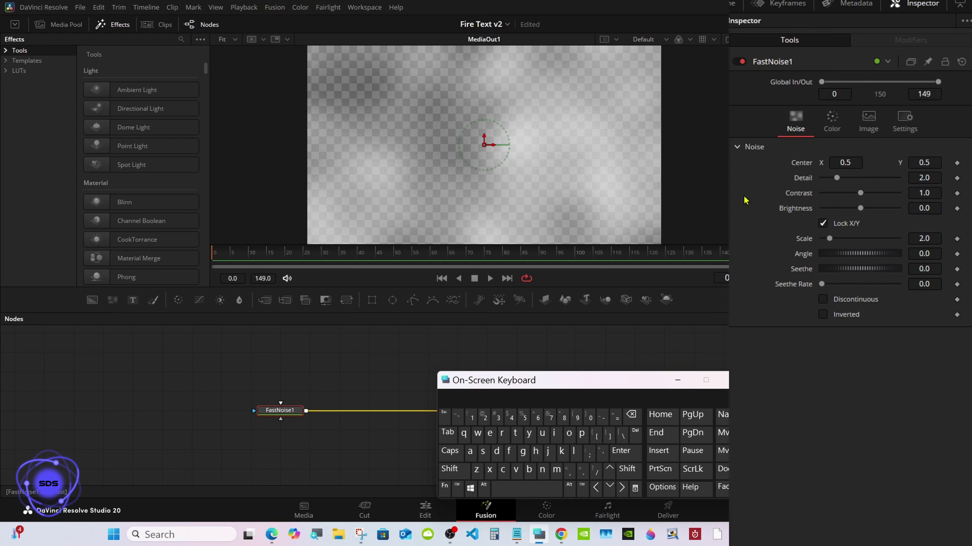
left_click_drag(849, 170, 912, 175)
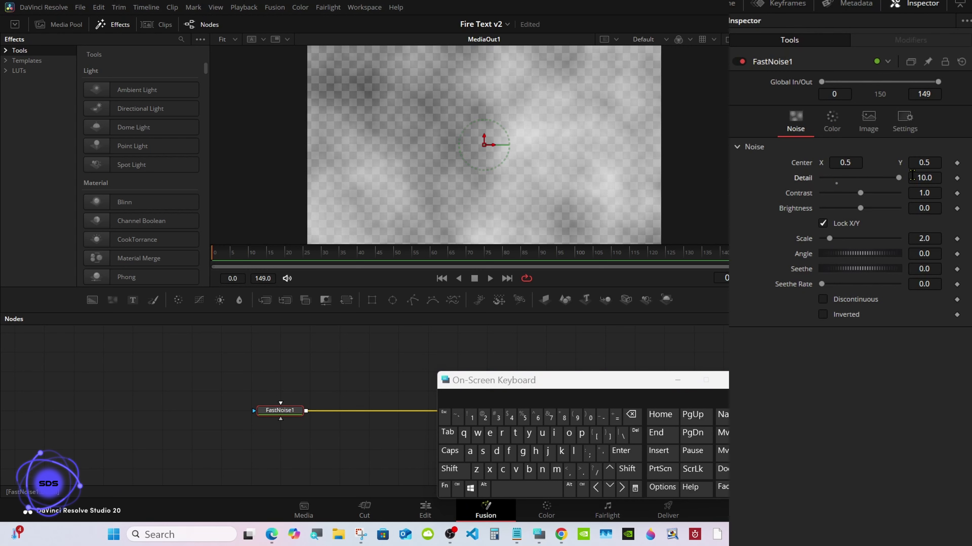
left_click_drag(861, 193, 922, 192)
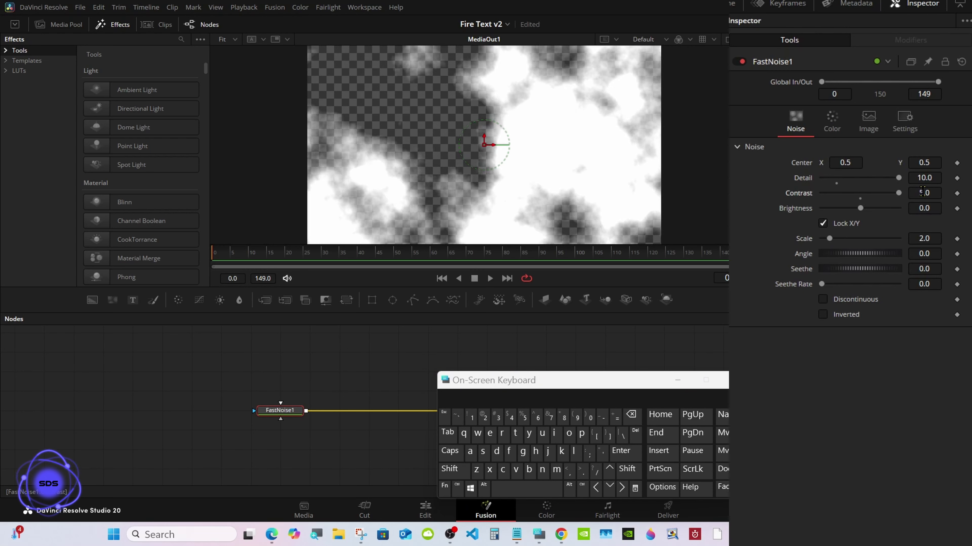
Set the Scale of the FastNoise1 noise to 7.5.
left_click(925, 238)
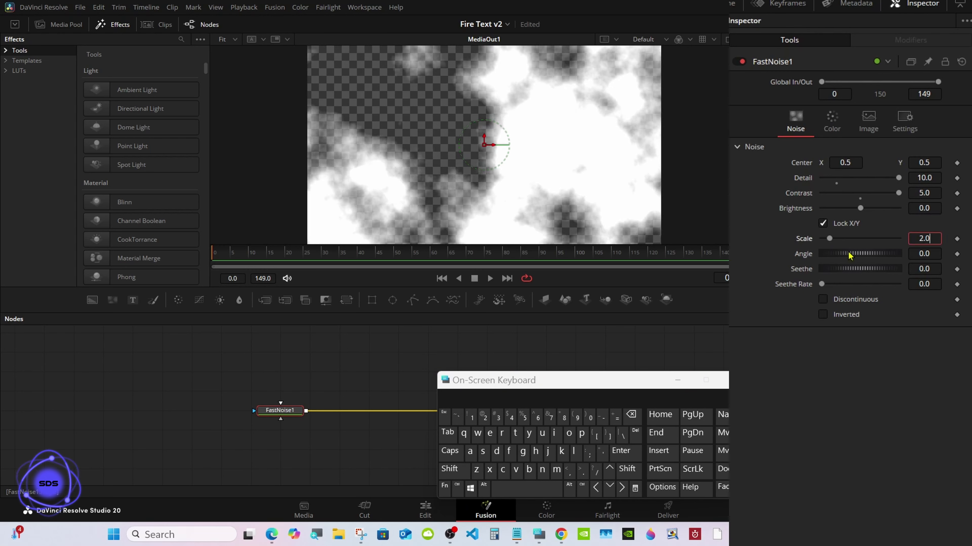
left_click(631, 415)
left_click(550, 418)
left_click(582, 471)
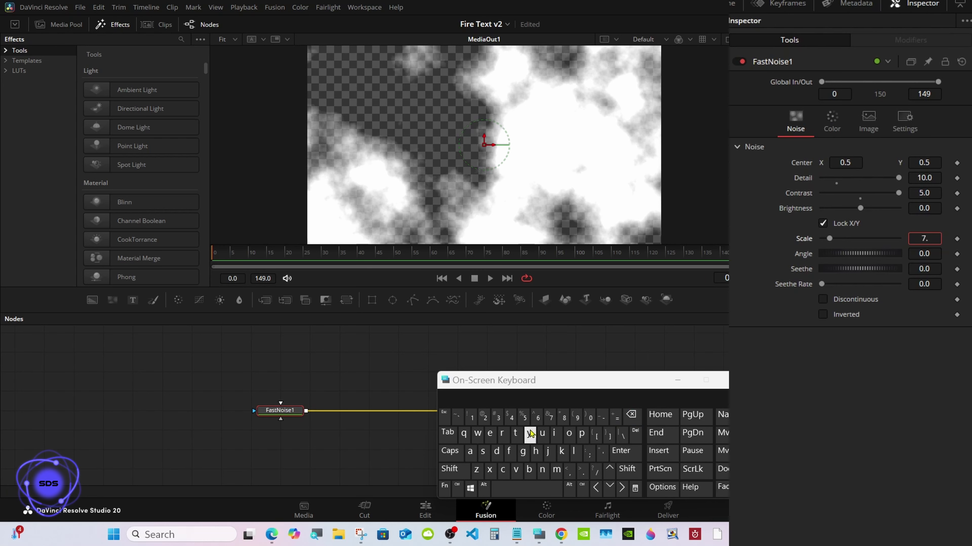
left_click(524, 418)
left_click(620, 450)
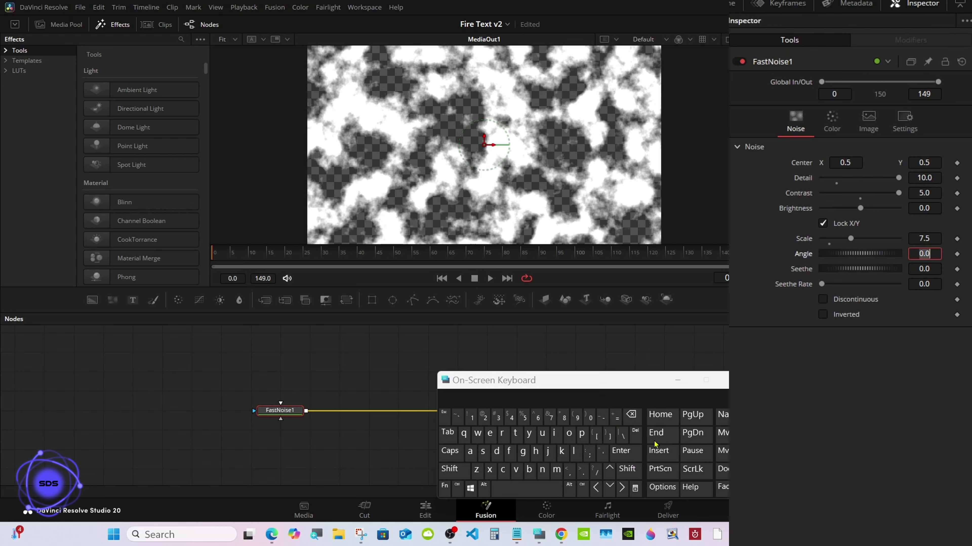
Set FastNoise1's Seethe Rate to 0.15 and enable both Discontinuous and Inverted.
left_click(930, 280)
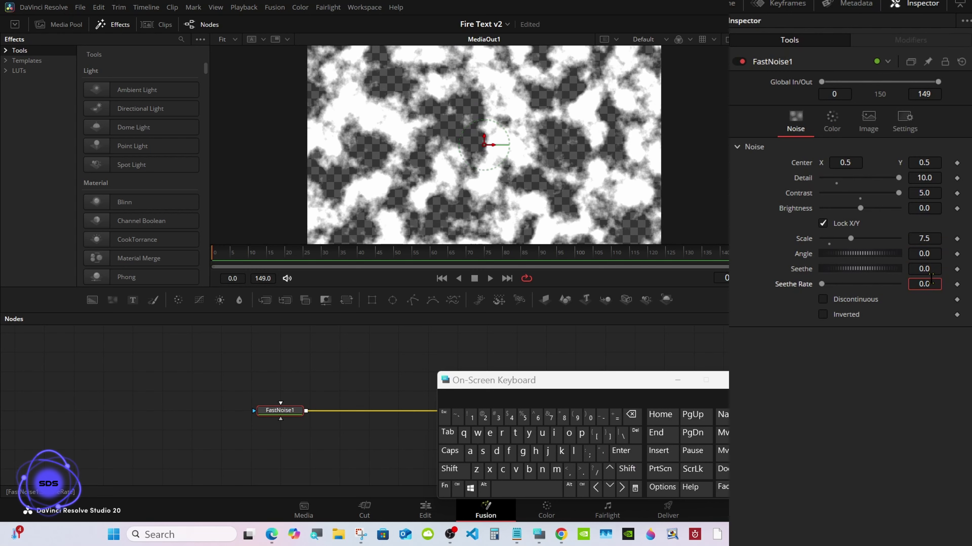
left_click(631, 414)
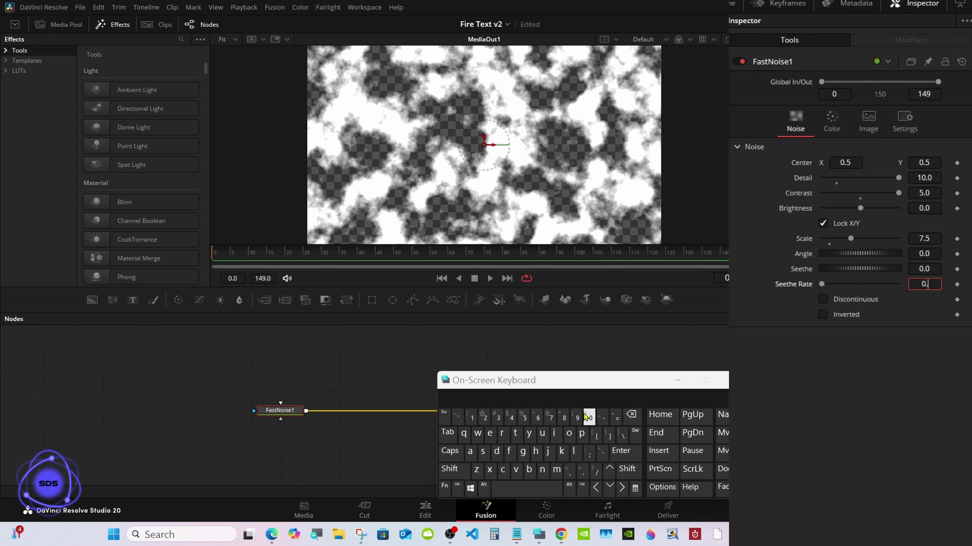
left_click(472, 417)
left_click(524, 418)
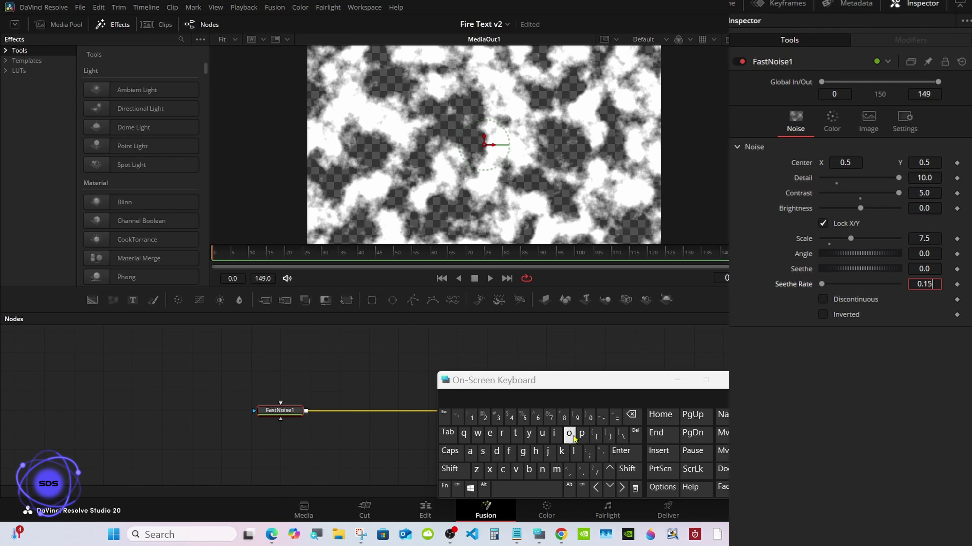
left_click(621, 450)
left_click(835, 387)
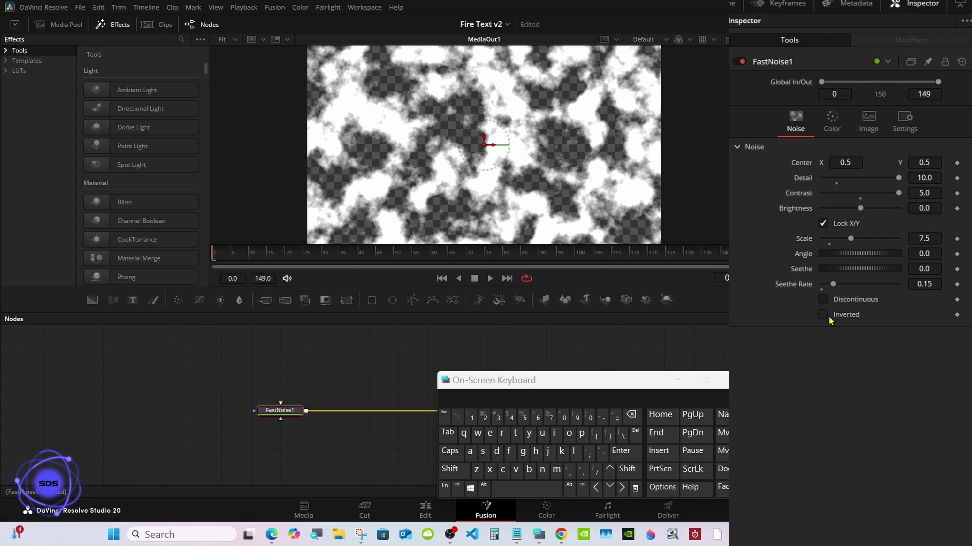
left_click(823, 299)
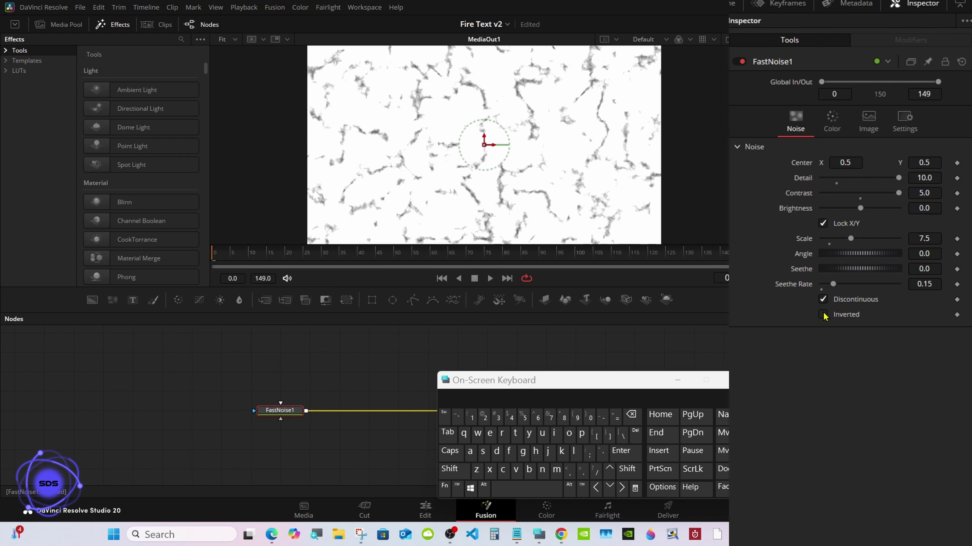
left_click(823, 315)
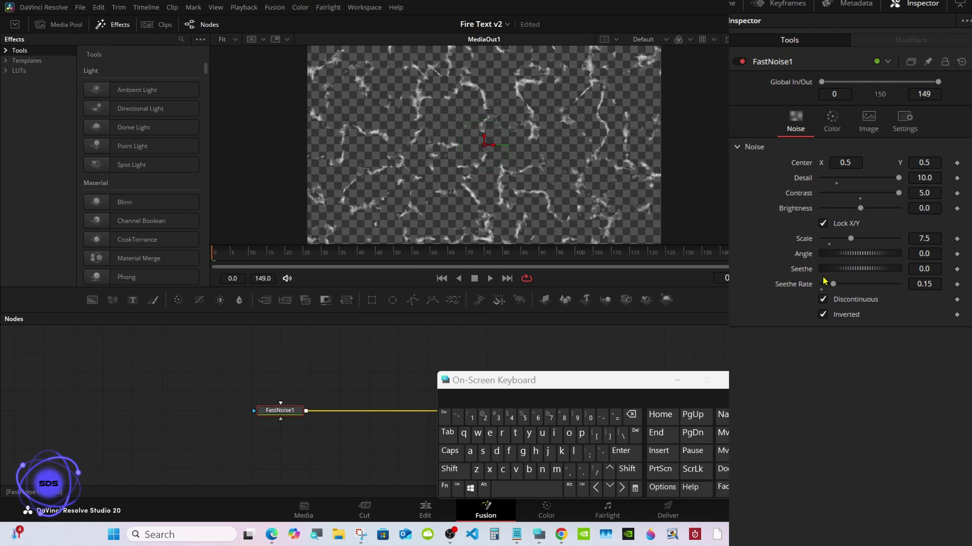
Set the Red value of FastNoise1's Color 1 to 0.5.
left_click(830, 123)
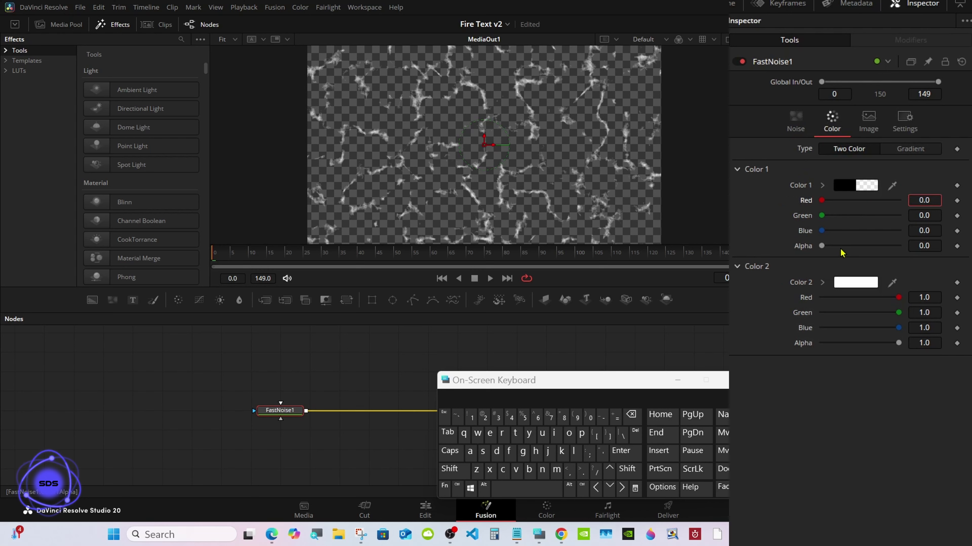
left_click_drag(821, 200, 831, 200)
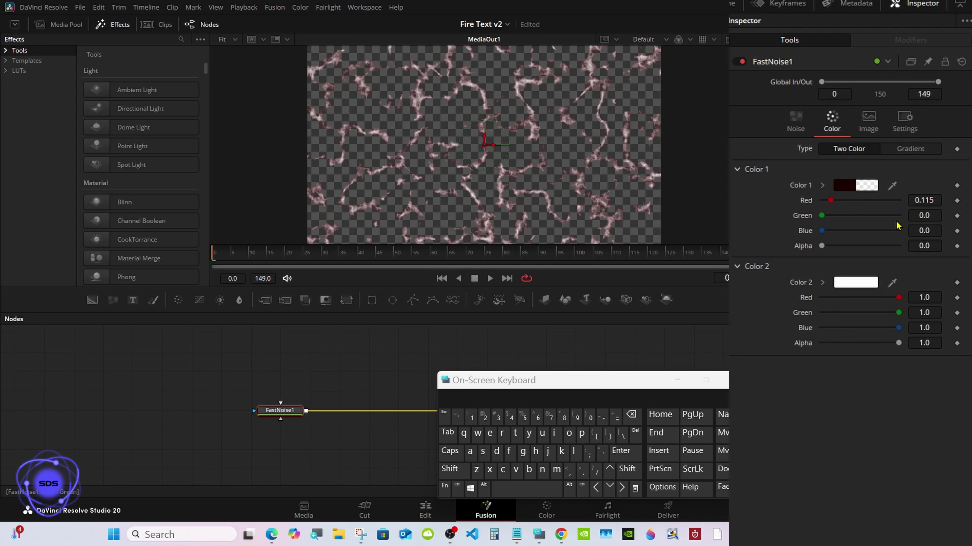
left_click(930, 200)
left_click(630, 417)
left_click(630, 418)
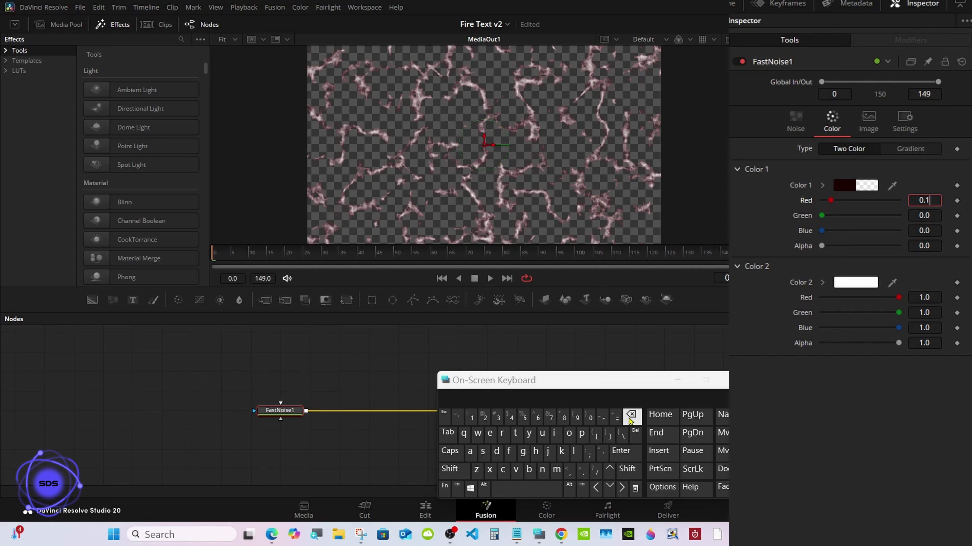
left_click(629, 418)
left_click(524, 417)
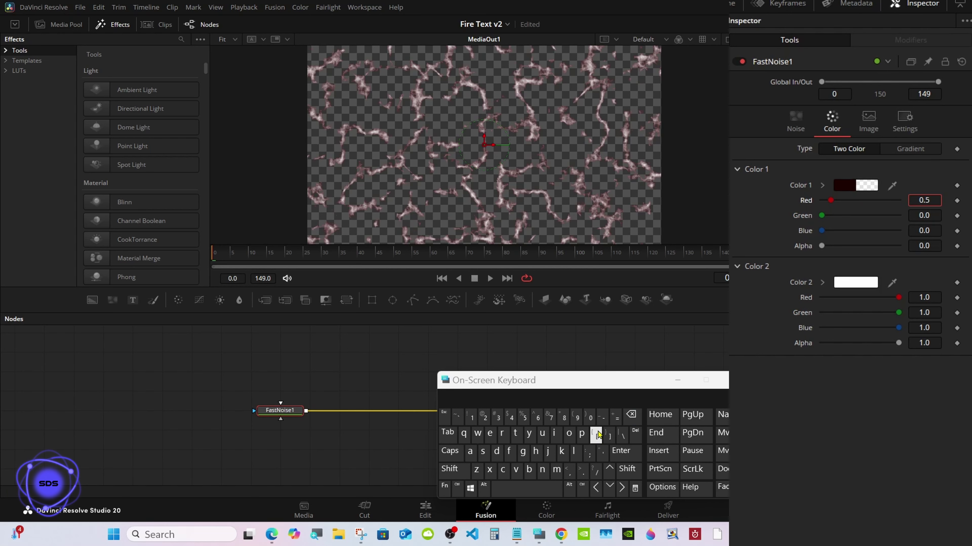
left_click(623, 453)
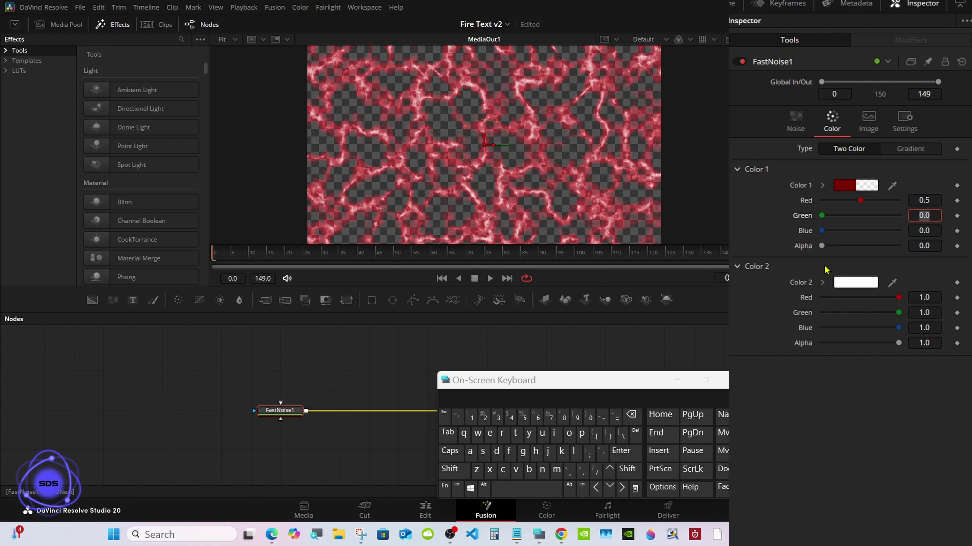
Set the Green value of FastNoise1's Color 1 to 0.25 and its Alpha to 1.0.
left_click(581, 471)
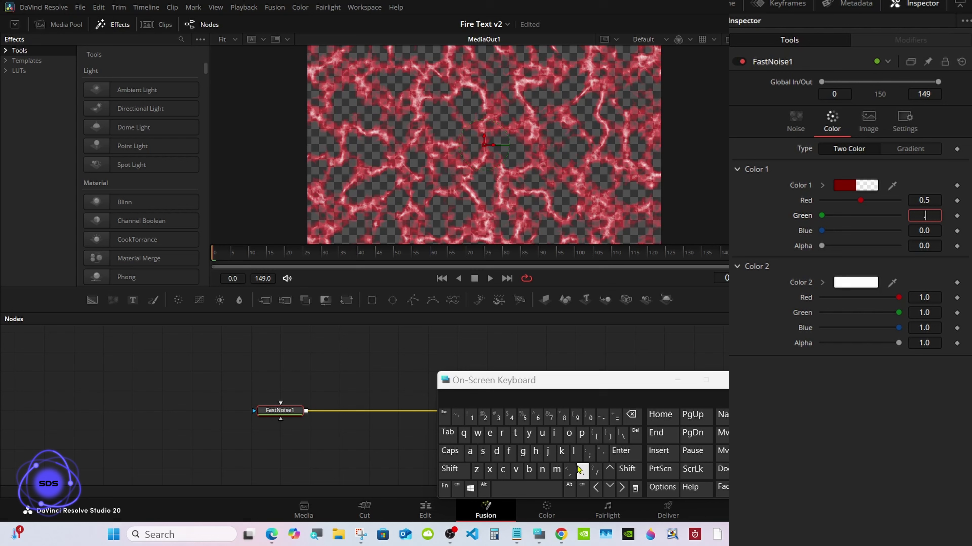
left_click(484, 418)
left_click(524, 417)
left_click(623, 452)
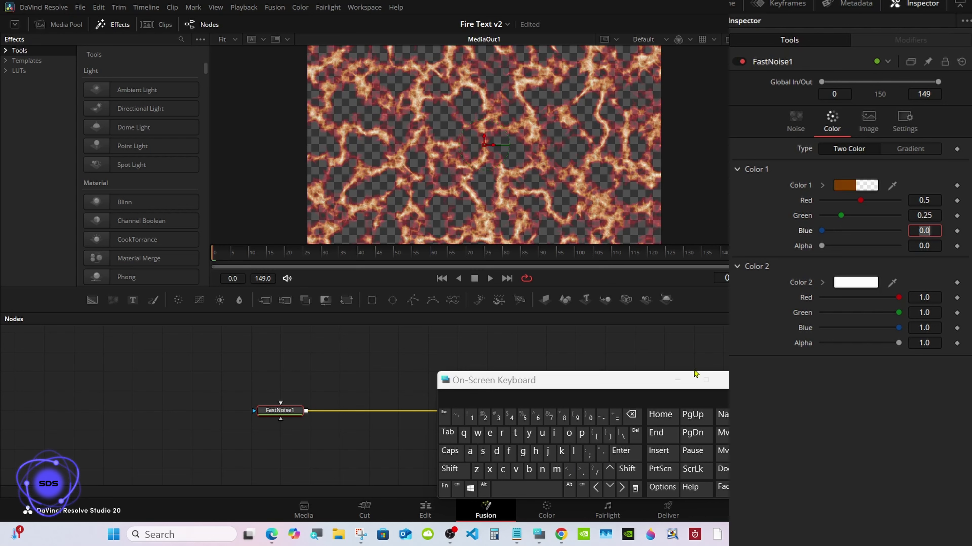
left_click_drag(823, 246, 899, 246)
Play the composition to preview the animated fire noise, then stop playback.
left_click_drag(600, 383, 691, 383)
left_click(490, 278)
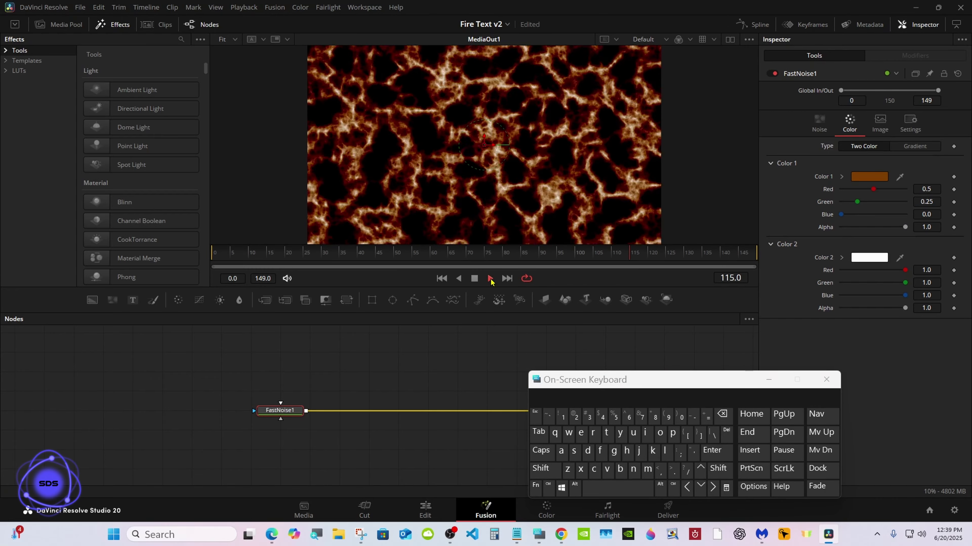
left_click(474, 278)
Insert a MatteControl node between FastNoise1 and MediaOut1 and space it out along the connection.
left_click_drag(577, 387, 591, 382)
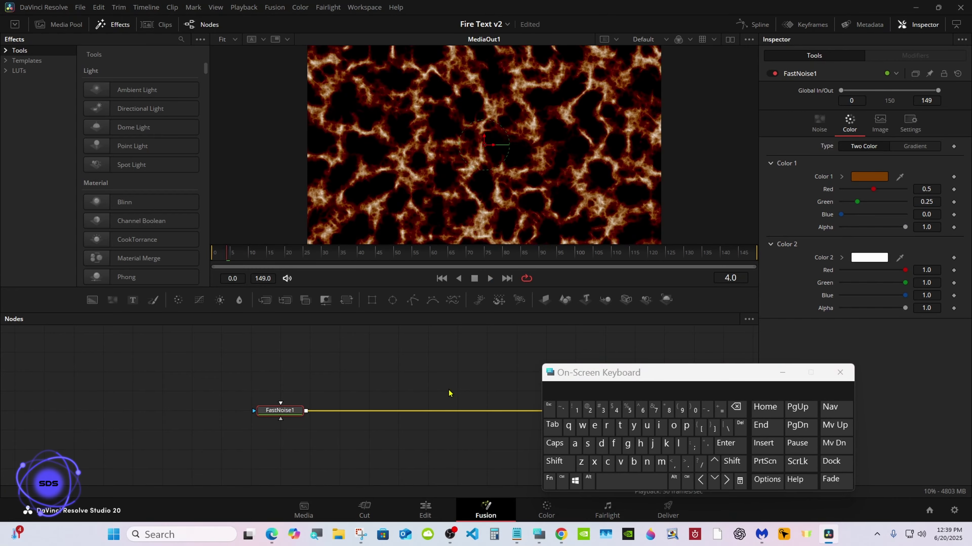
left_click(325, 301)
left_click_drag(612, 374, 634, 379)
left_click_drag(331, 419, 360, 419)
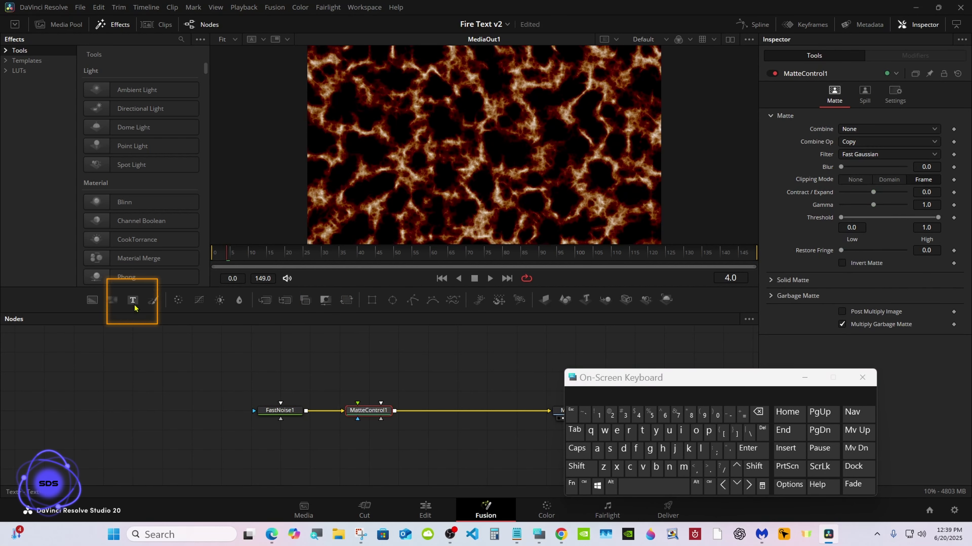
Add a Text+ node above MatteControl1 and connect its output to MatteControl1's garbage matte input.
left_click_drag(133, 307, 369, 351)
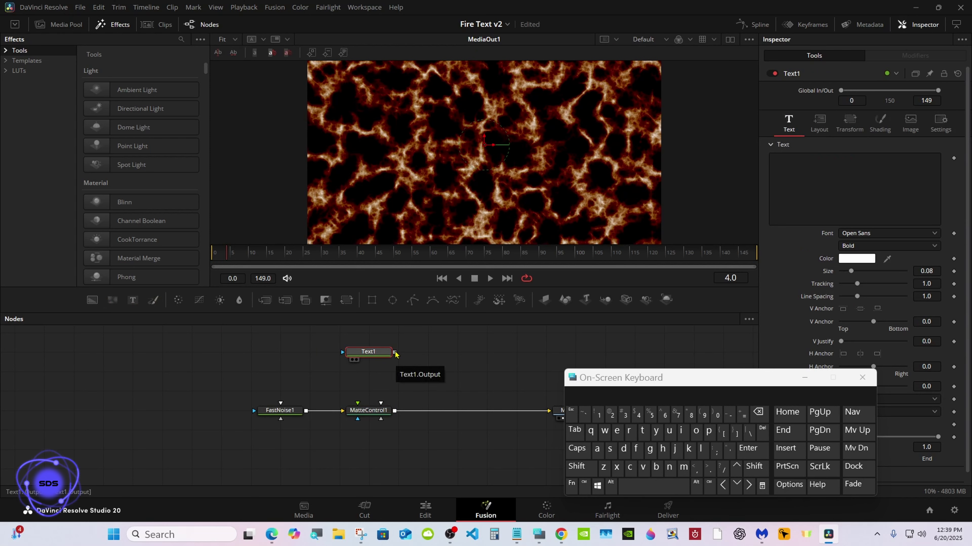
scroll(395, 352, "down", 2)
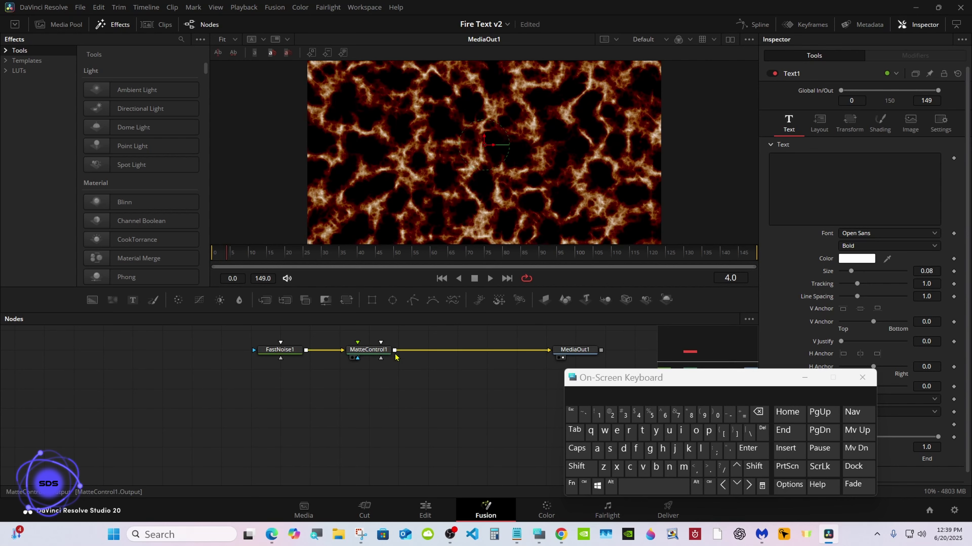
left_click_drag(704, 347, 708, 363)
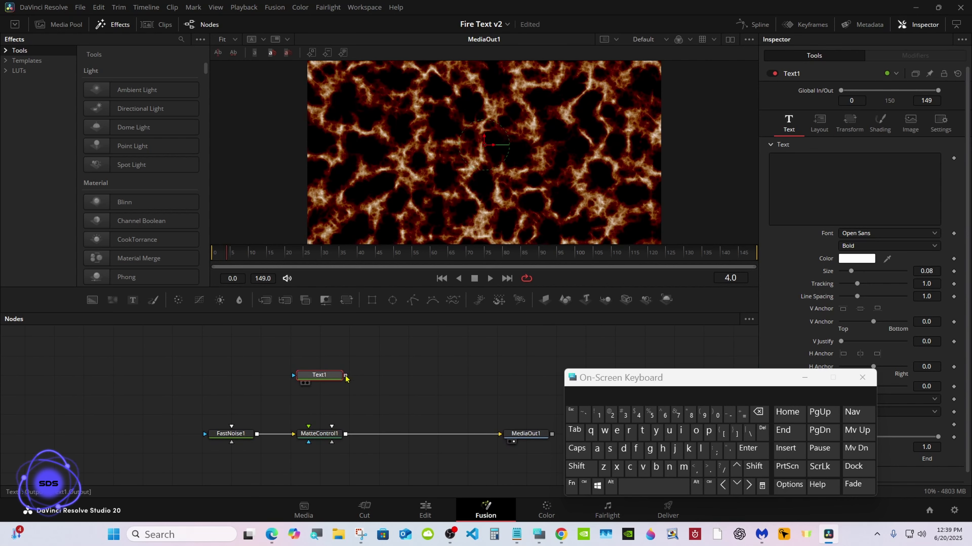
scroll(347, 384, "down", 2)
scroll(552, 370, "up", 3)
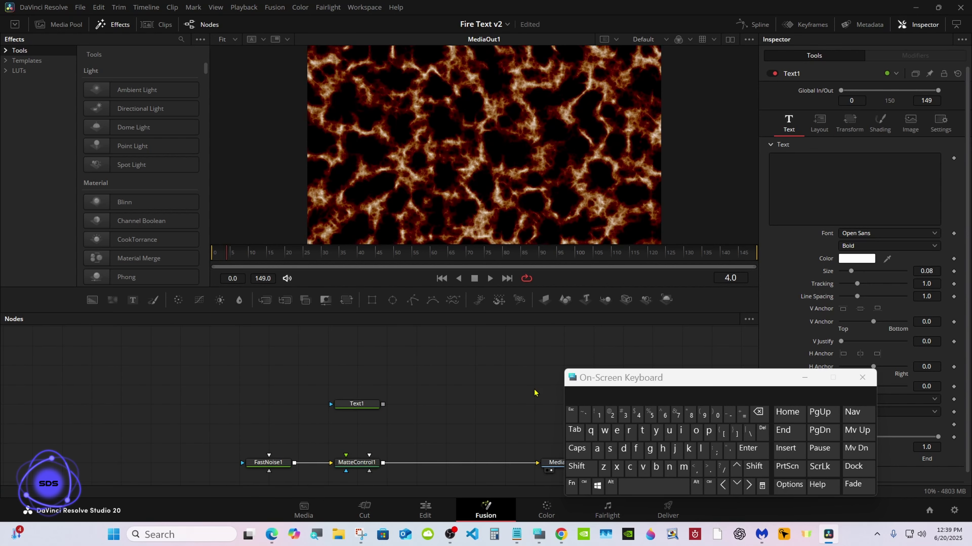
left_click_drag(391, 361, 336, 477)
left_click(393, 535)
Move all the nodes together slightly up and to the left in the node graph, then deselect them.
left_click_drag(611, 374, 765, 382)
left_click_drag(217, 354, 554, 473)
left_click_drag(563, 465, 534, 427)
left_click(476, 398)
Select the Text1 node and begin editing its empty text with capital letters turned on.
left_click(327, 364)
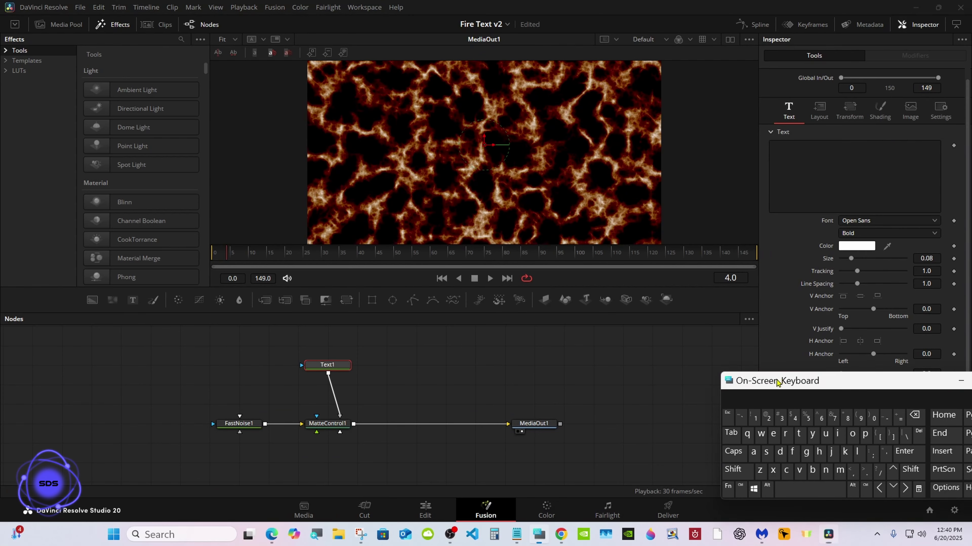
left_click_drag(781, 381, 544, 364)
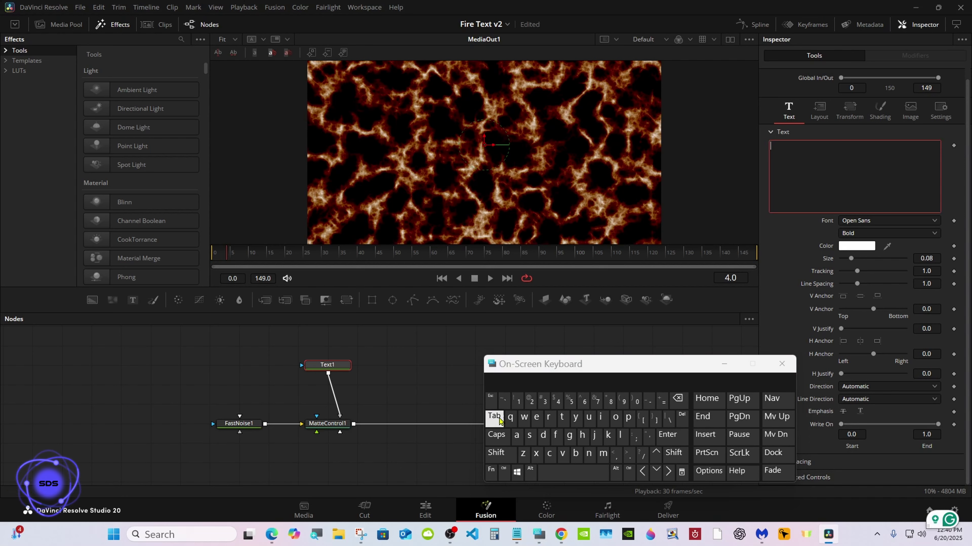
left_click(496, 436)
left_click(562, 417)
left_click(536, 417)
left_click(536, 453)
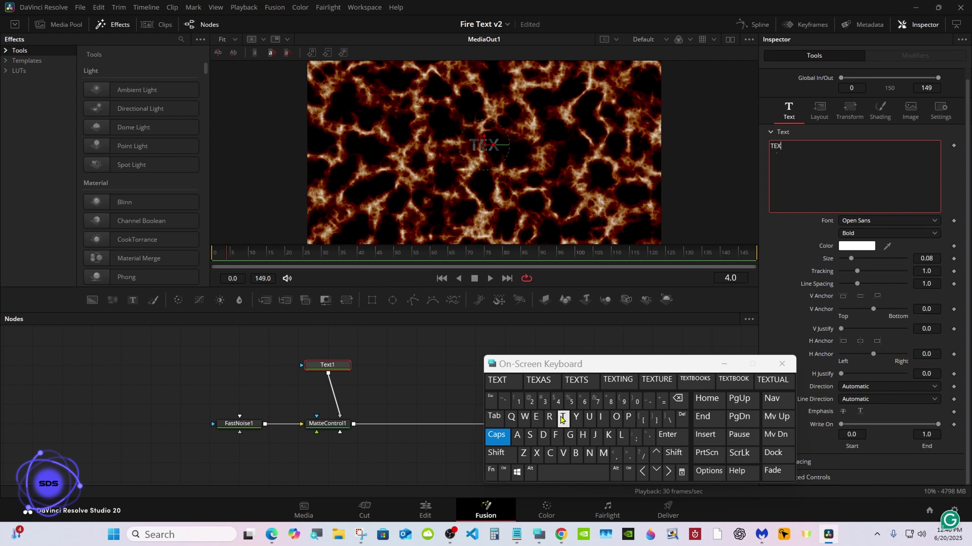
left_click(676, 400)
left_click(676, 400)
left_click(676, 400)
Enter FIRE as the text of the Text1 node.
left_click(555, 435)
left_click(601, 418)
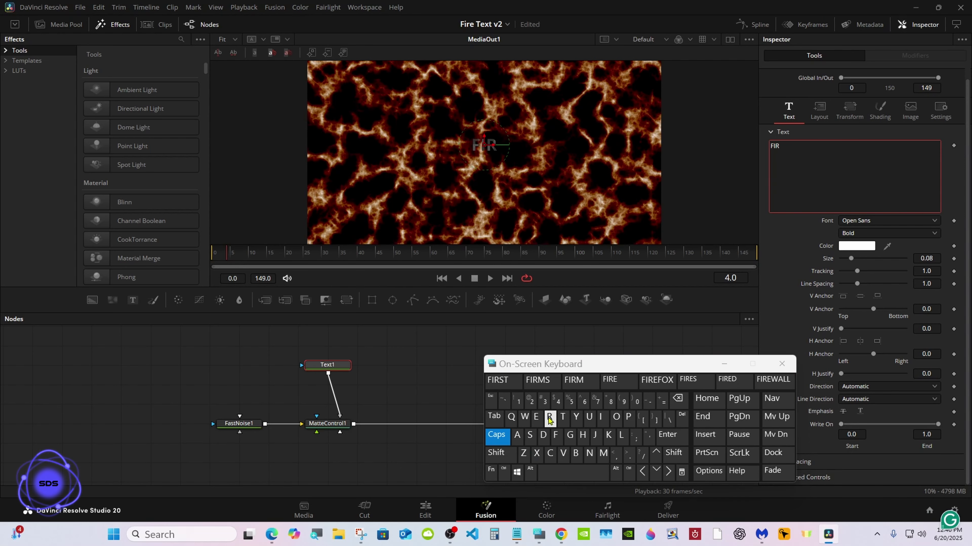
left_click(549, 417)
left_click(535, 417)
Set the size of the FIRE text to 0.35.
left_click_drag(850, 259, 877, 259)
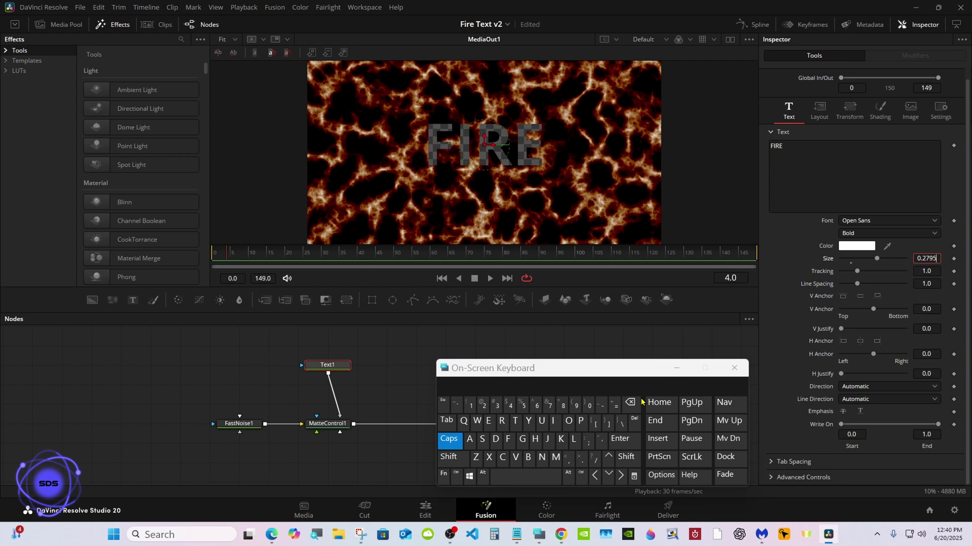
left_click(636, 402)
left_click(635, 402)
left_click(635, 402)
left_click(635, 401)
left_click(497, 405)
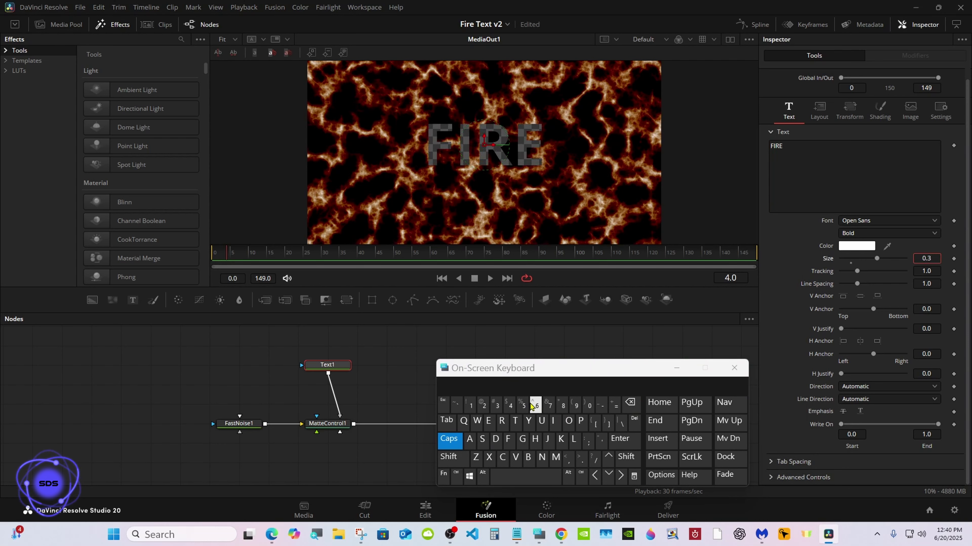
left_click(620, 439)
Change the FIRE text's font style to Extrabold and turn capital letters off on the on-screen keyboard.
left_click(845, 235)
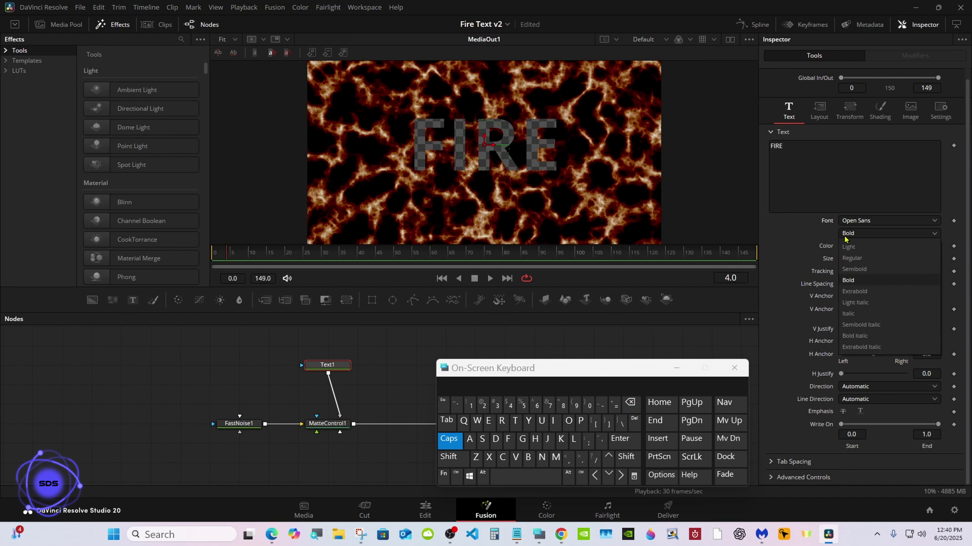
left_click(854, 291)
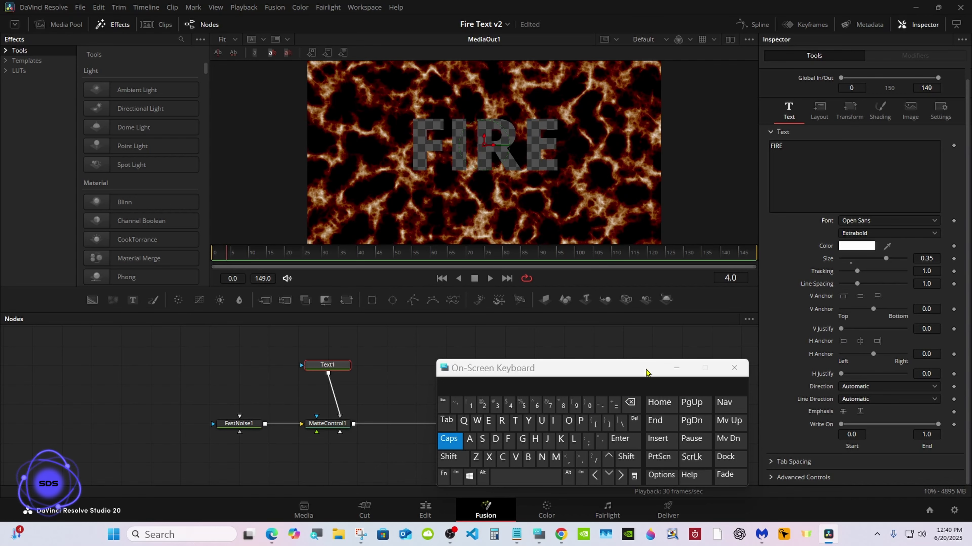
left_click_drag(645, 371, 646, 400)
left_click(448, 466)
Set the tracking of the Text1 node to 1.1.
left_click(328, 424)
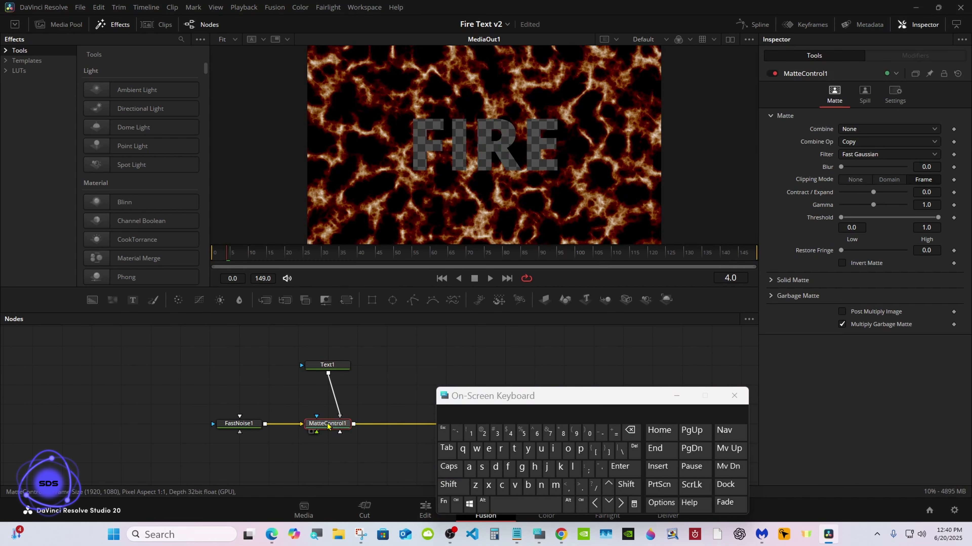
left_click(327, 365)
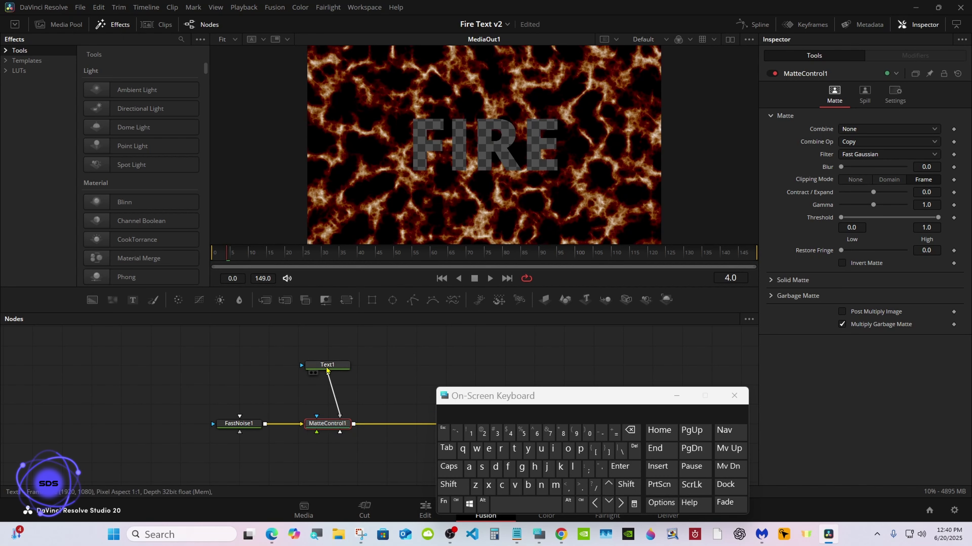
left_click(917, 283)
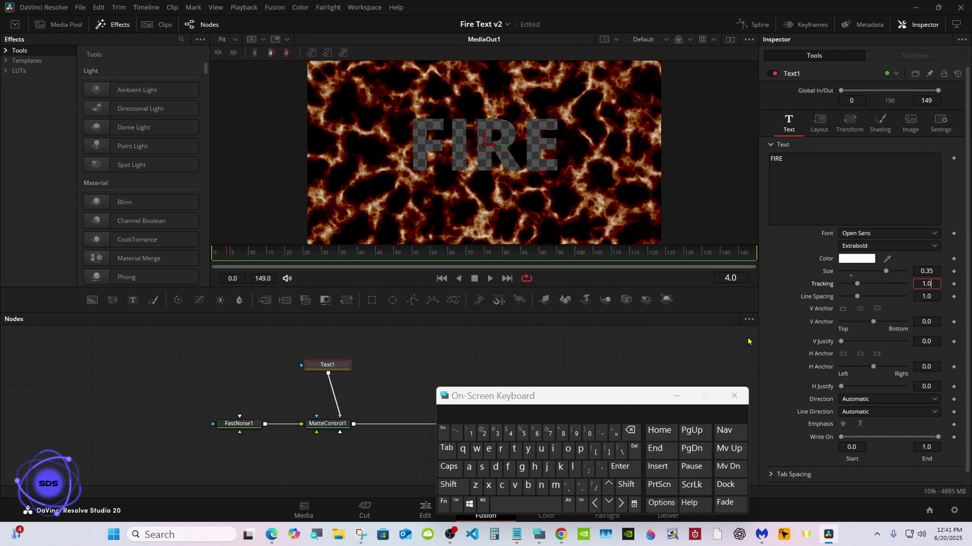
left_click(630, 430)
left_click(470, 434)
left_click(623, 468)
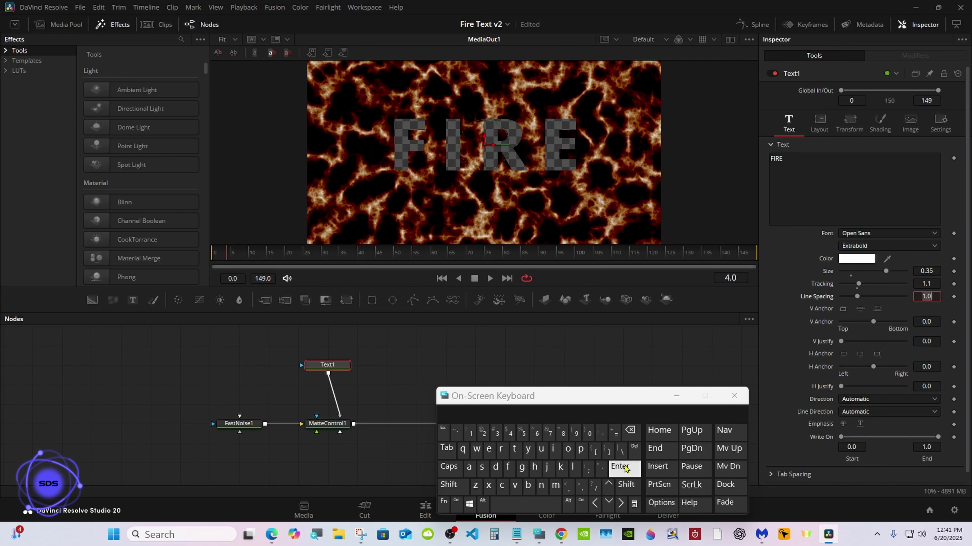
Invert the garbage matte of MatteControl1 so the fire noise fills only the letters.
left_click(338, 425)
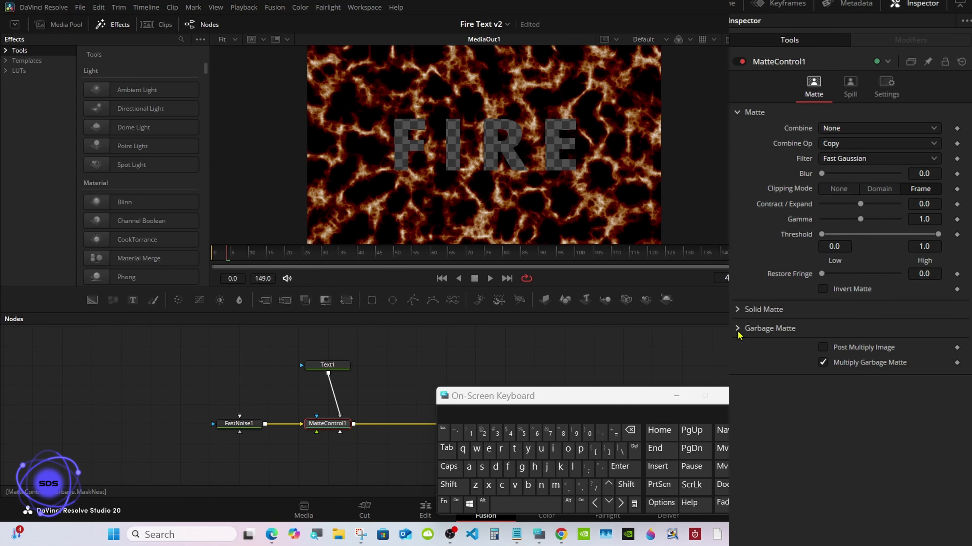
left_click(737, 332)
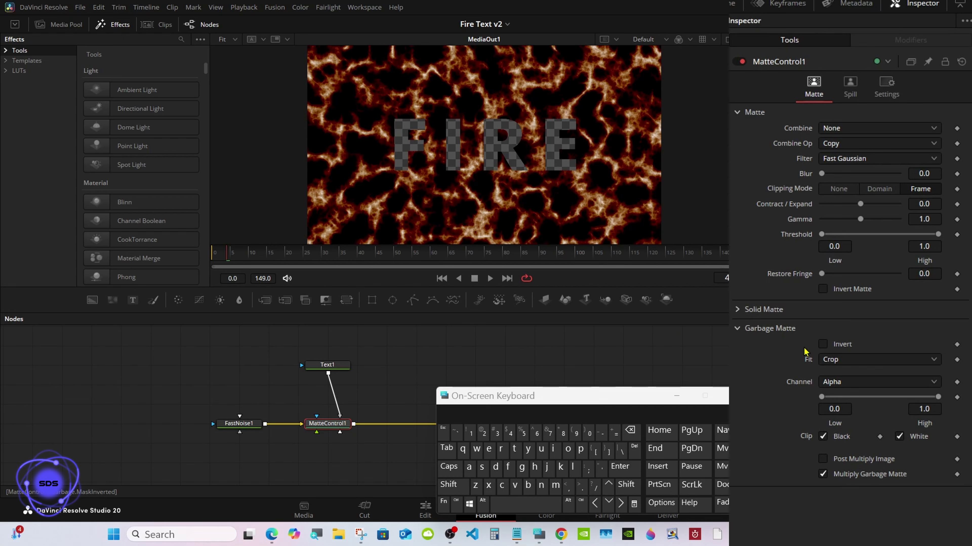
left_click(823, 344)
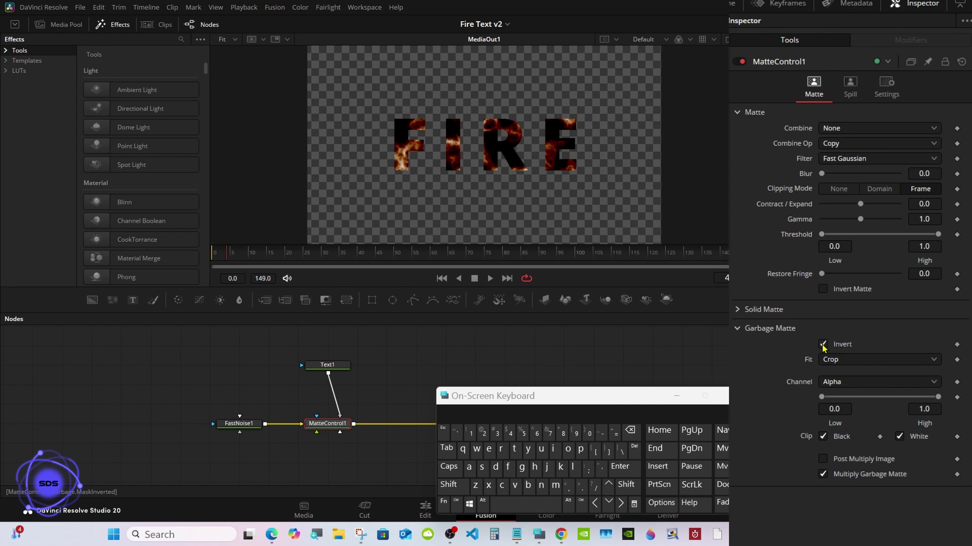
left_click_drag(587, 395, 696, 385)
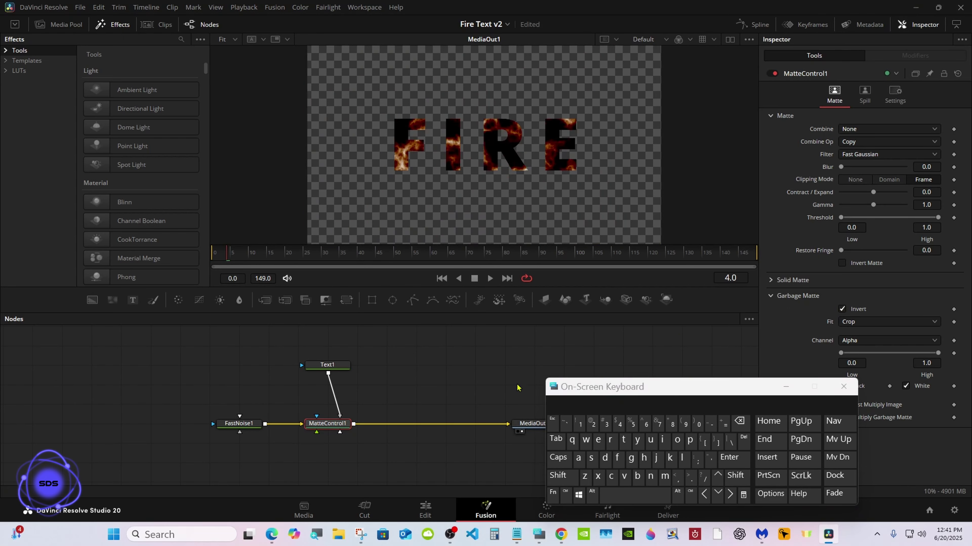
Paste an instance of Text1 beside the original and merge it over MatteControl1's output.
right_click(332, 367)
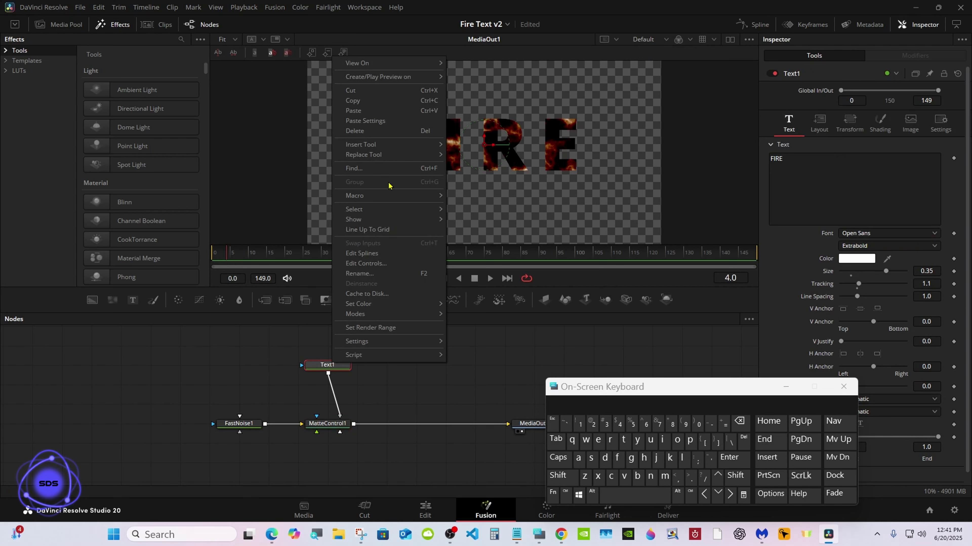
left_click(378, 103)
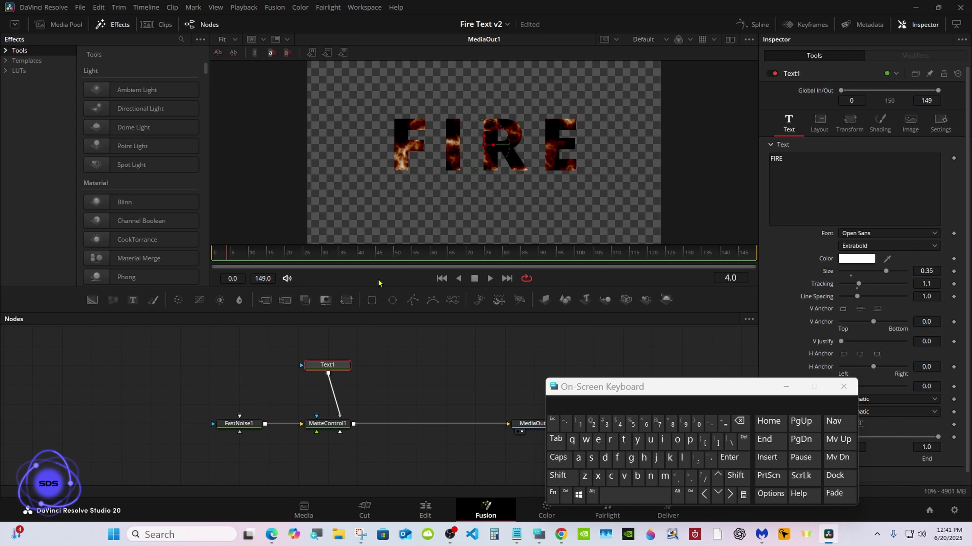
left_click(397, 366)
right_click(398, 366)
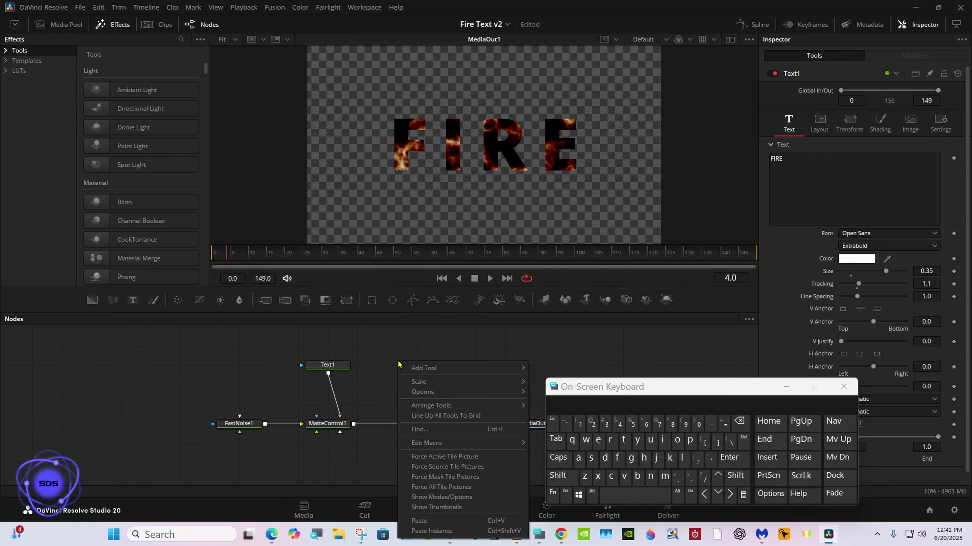
left_click(431, 531)
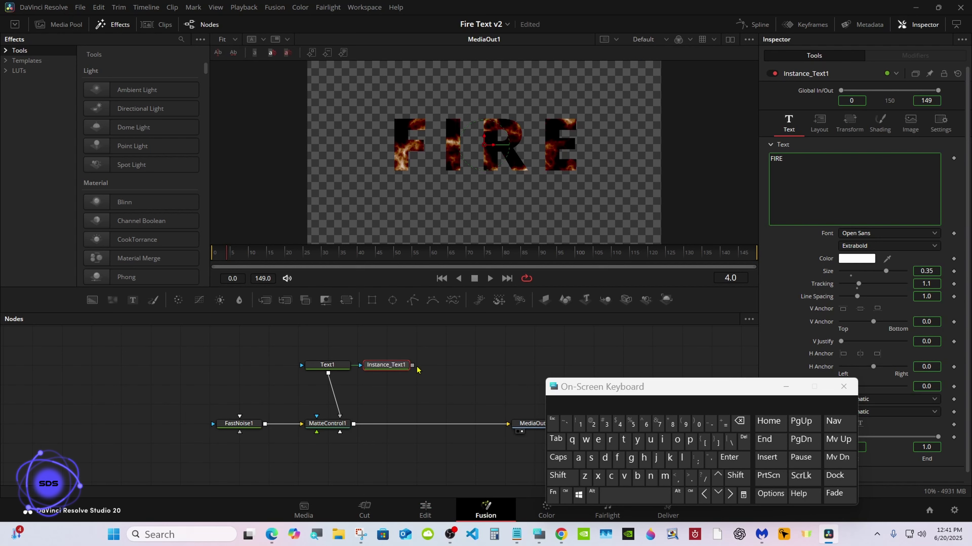
left_click_drag(413, 367, 353, 424)
left_click_drag(591, 380, 485, 392)
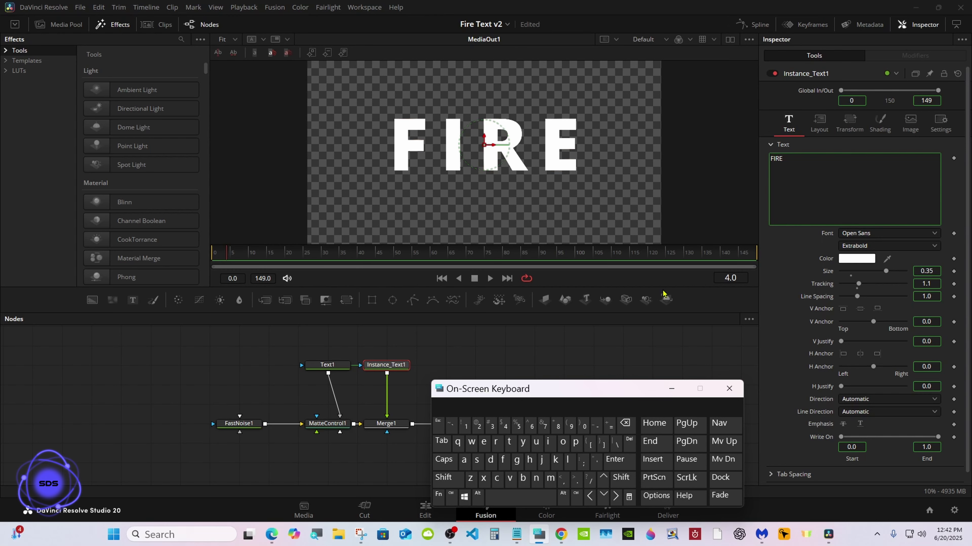
Deinstance the shading Appearance setting of Instance_Text1 so it can differ from the original text.
left_click(867, 126)
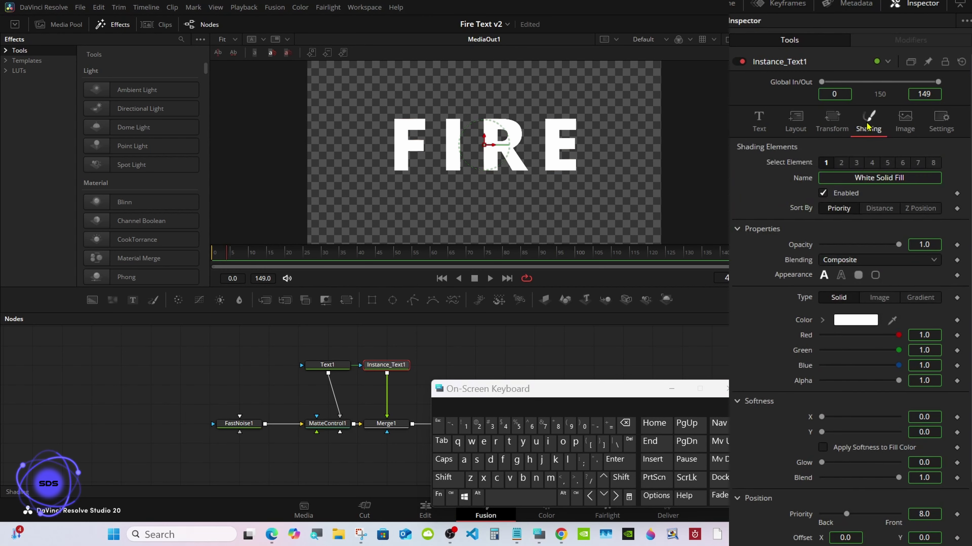
right_click(794, 282)
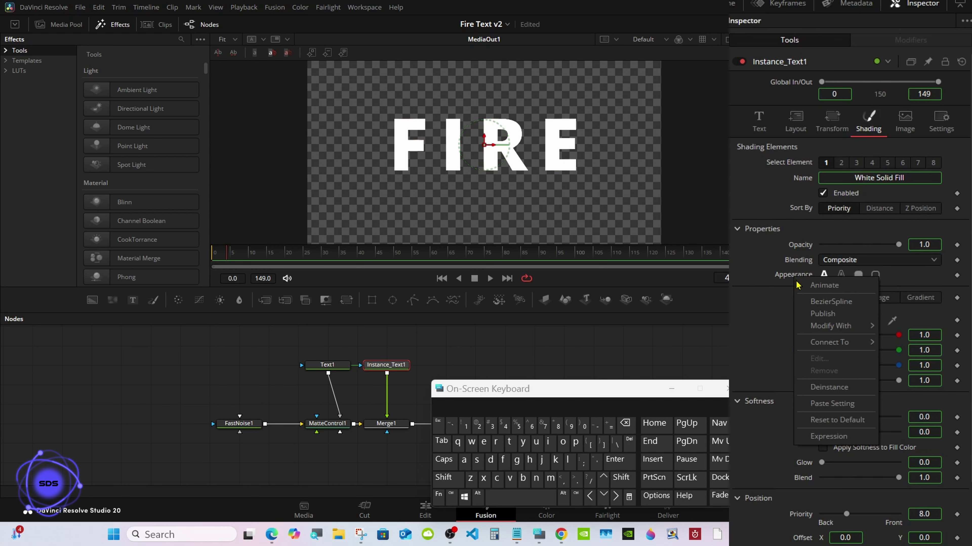
left_click(821, 388)
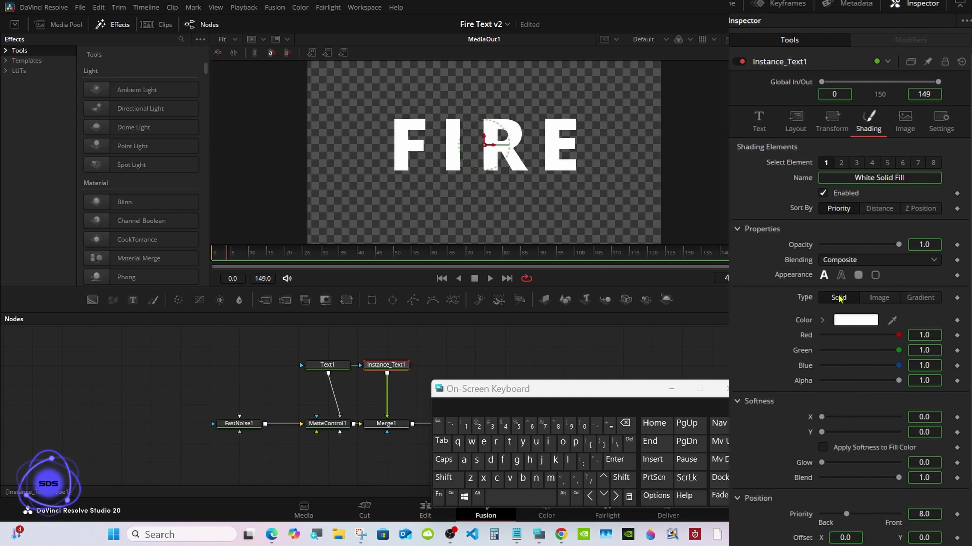
Give Instance_Text1 an outline appearance with a thickness of 0.01, and minimize the on-screen keyboard.
left_click(840, 275)
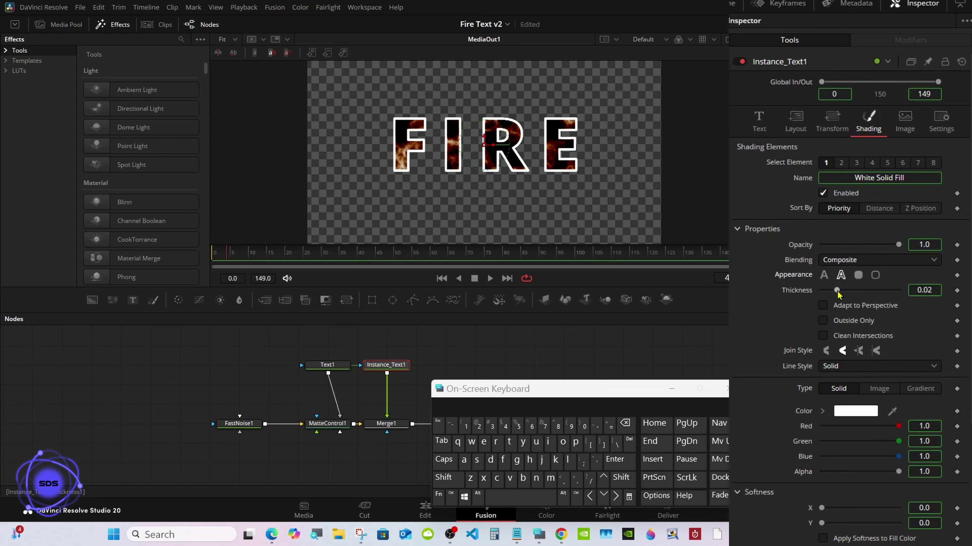
left_click(935, 290)
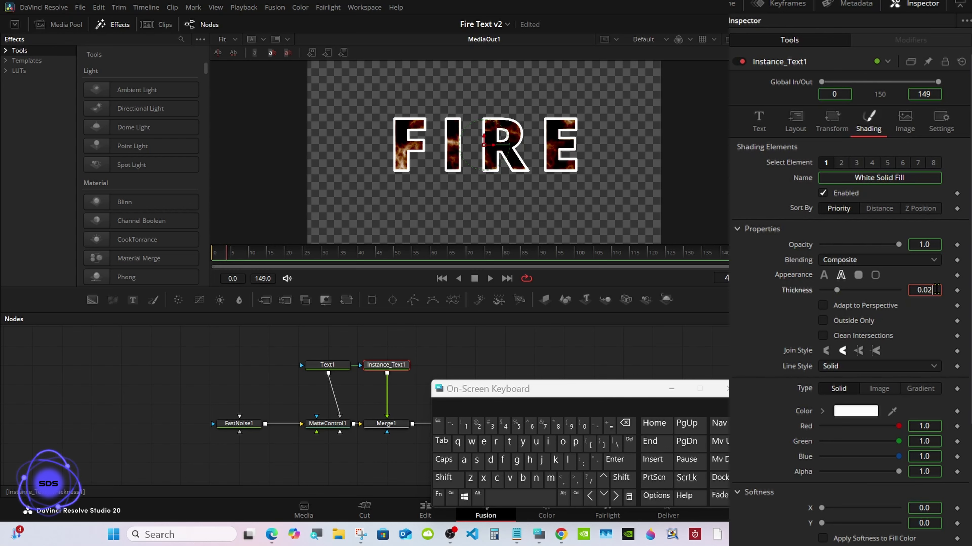
left_click(625, 423)
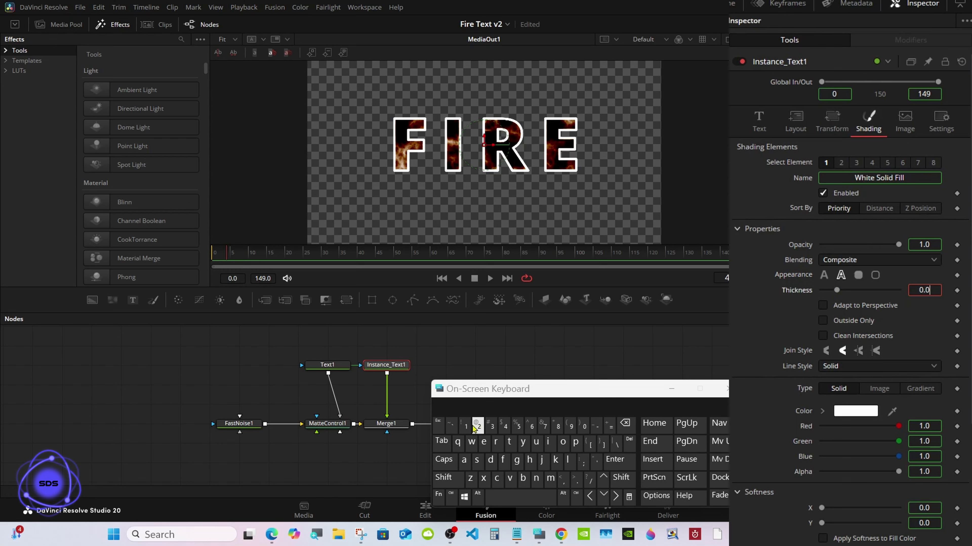
left_click(463, 425)
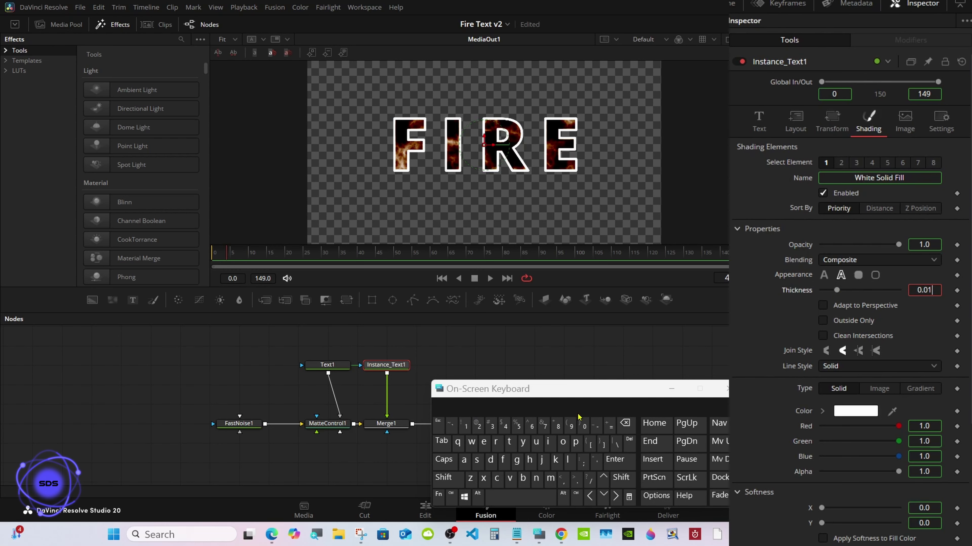
left_click(615, 459)
left_click(670, 389)
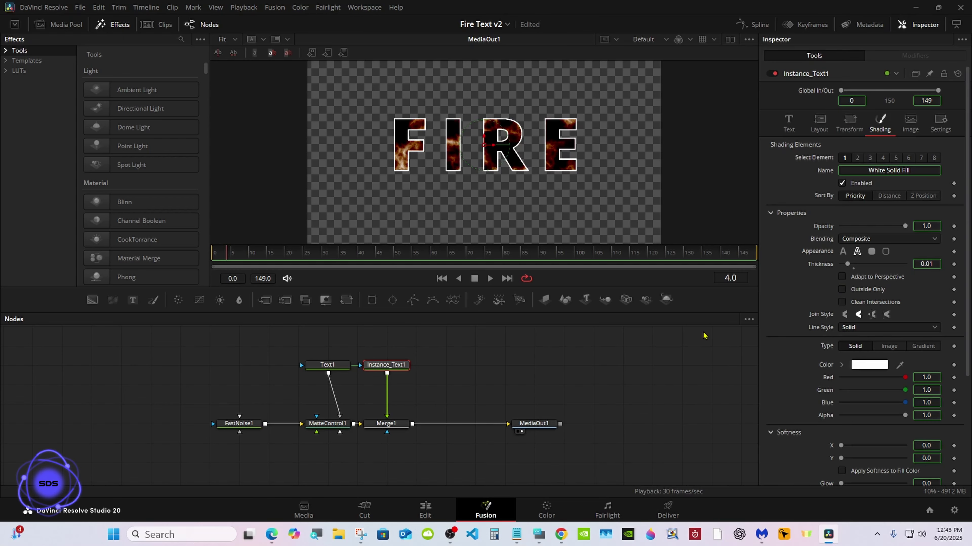
Change the outline text's color to the blue-violet basic color.
left_click(789, 123)
left_click(857, 259)
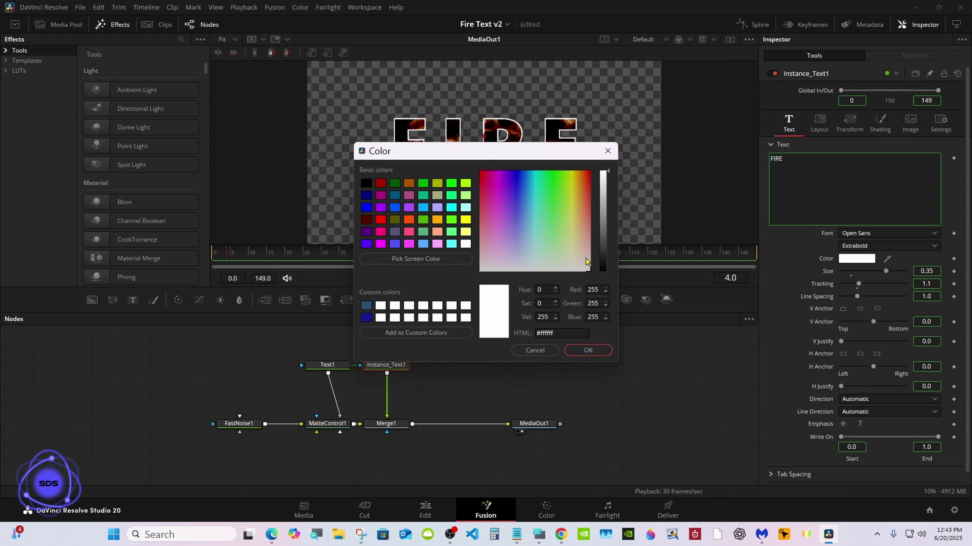
left_click(394, 244)
left_click(586, 351)
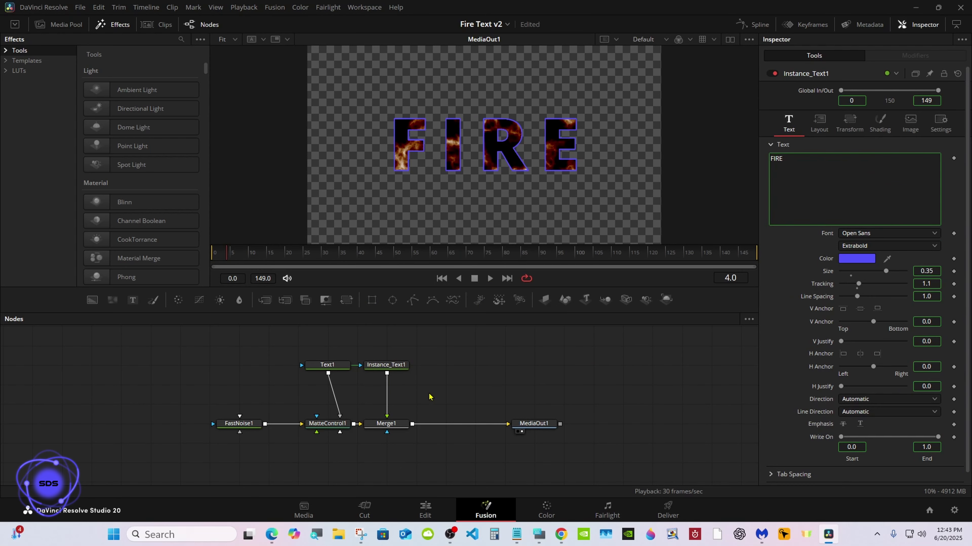
Switch to the Edit page, return the playhead to the timeline start, and disable the Video 1 track holding the Solid Color clip.
left_click(425, 510)
mouse_move(357, 380)
left_mouse_down()
mouse_move(386, 379)
mouse_move(342, 379)
left_mouse_up()
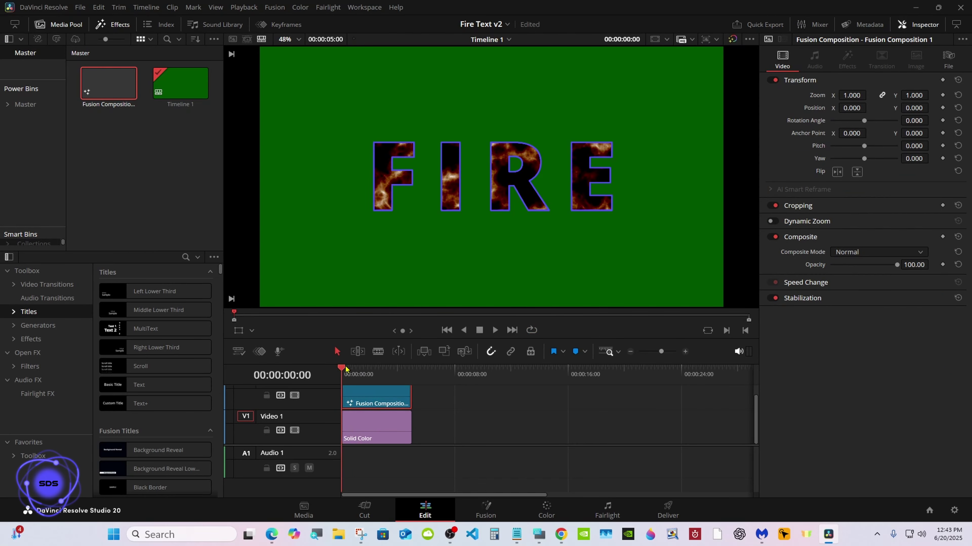
left_click(295, 430)
Extend the Fusion Composition 1 clip to about 20 seconds 17 frames and play the fire text animation.
left_click_drag(410, 394, 627, 389)
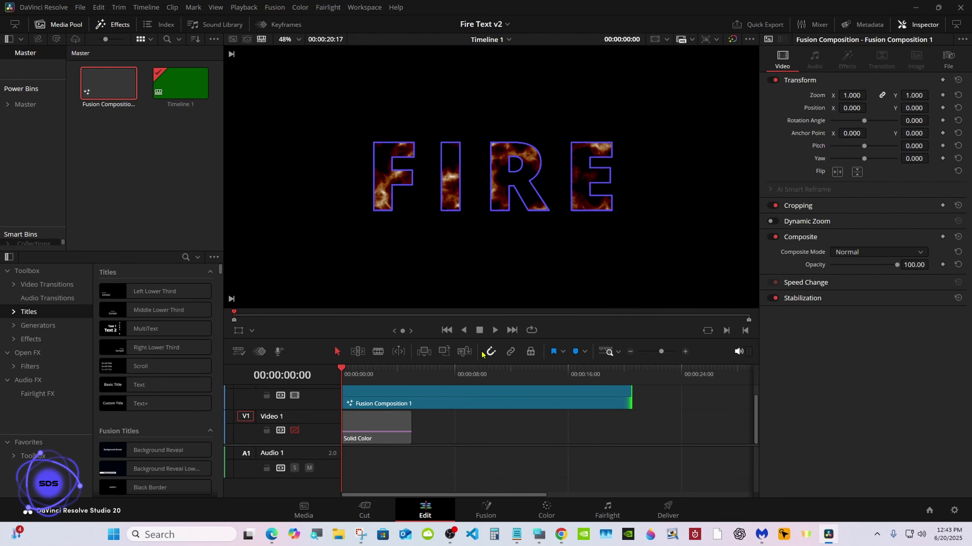
left_click(495, 331)
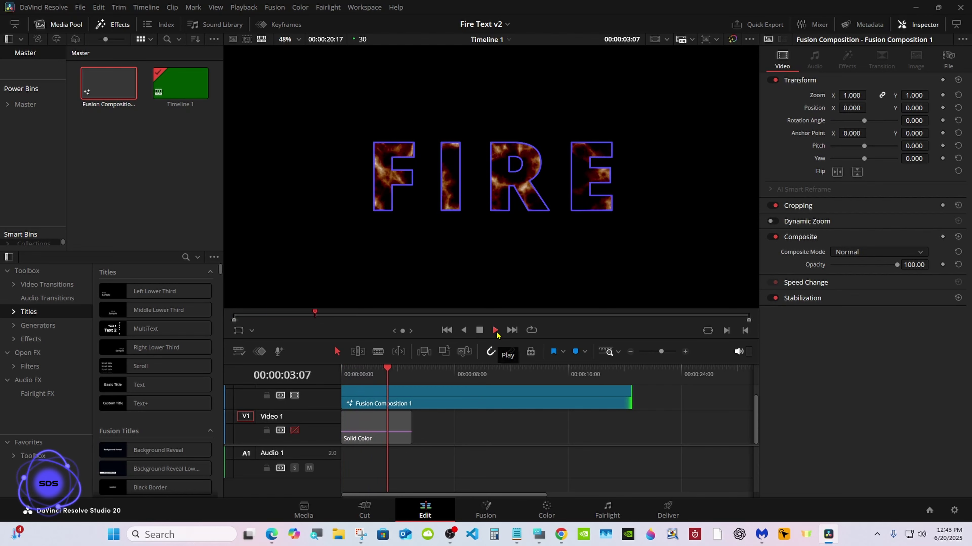
left_click(495, 331)
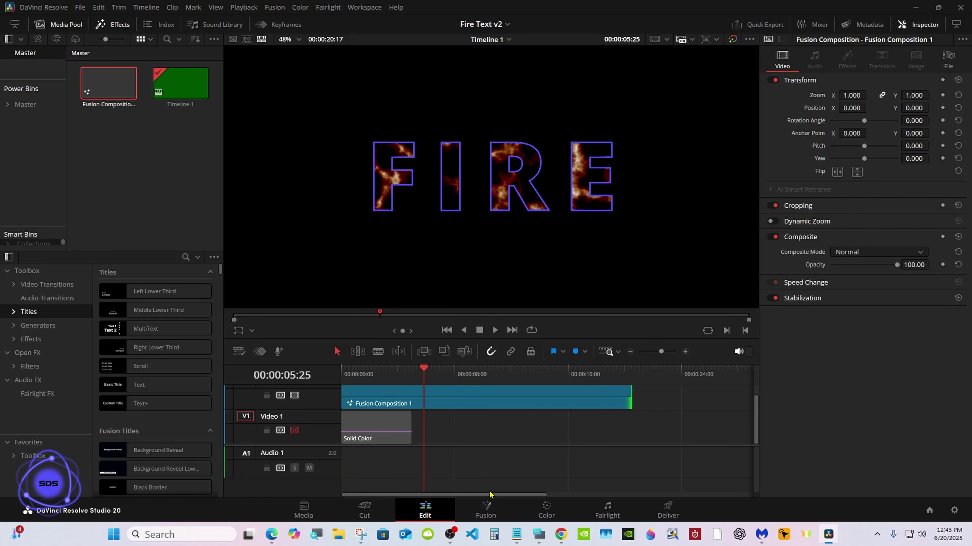
Return to the Fusion page and bring up the on-screen keyboard next to the node graph.
left_click(486, 509)
left_click(539, 535)
left_click_drag(542, 398, 711, 314)
left_click(536, 374)
Rename the Instance_Text1 node as Thickness.
right_click(395, 369)
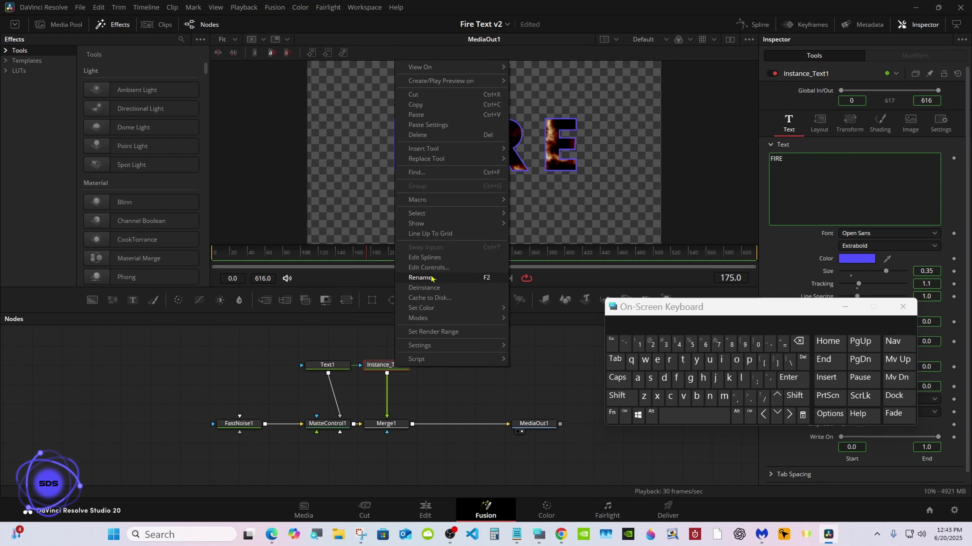
left_click(422, 278)
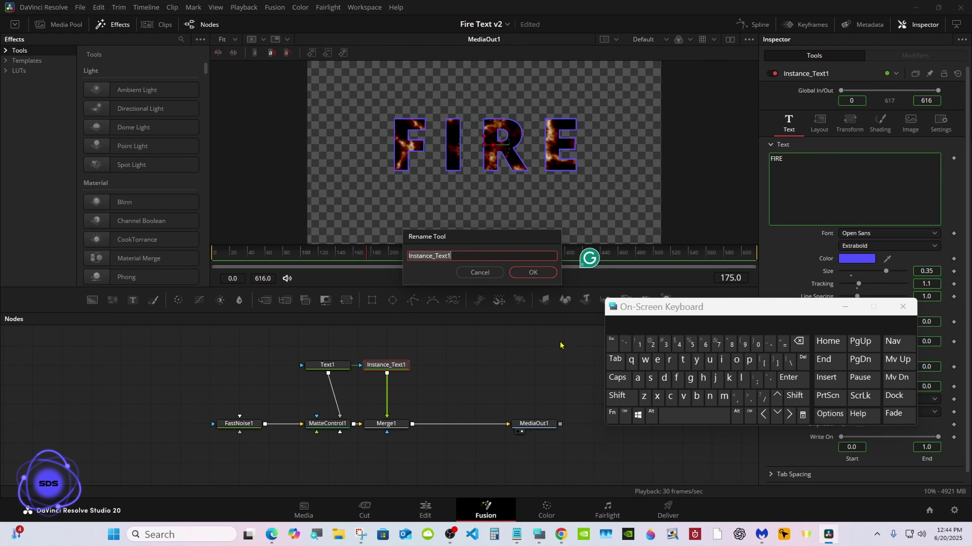
left_click(623, 396)
key("BackSpace")
left_click(683, 360)
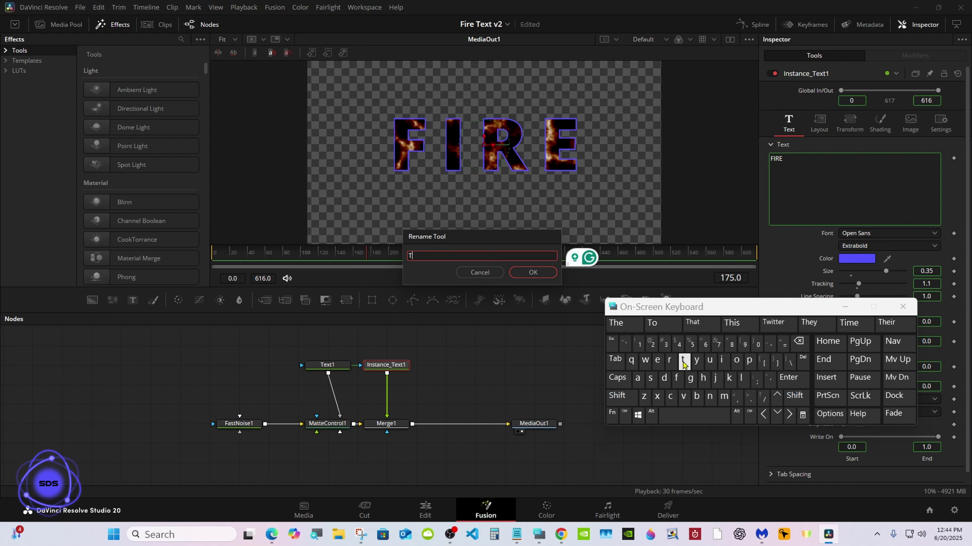
left_click(703, 378)
left_click(721, 360)
left_click(671, 397)
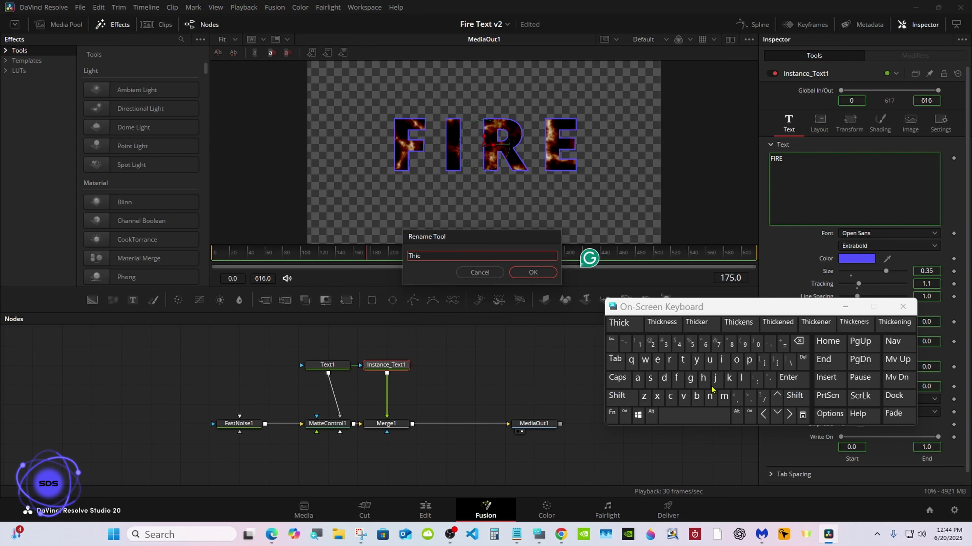
left_click(661, 322)
left_click(533, 272)
left_click(511, 324)
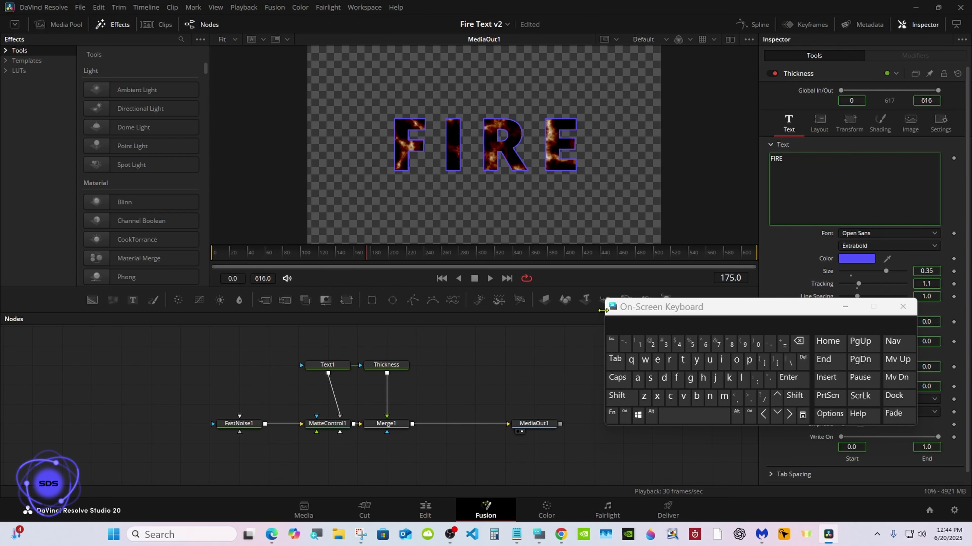
Create a macro from the Text1, Thickness, FastNoise1, MatteControl1 and Merge1 nodes, leaving out MediaOut1.
left_click_drag(610, 325, 611, 330)
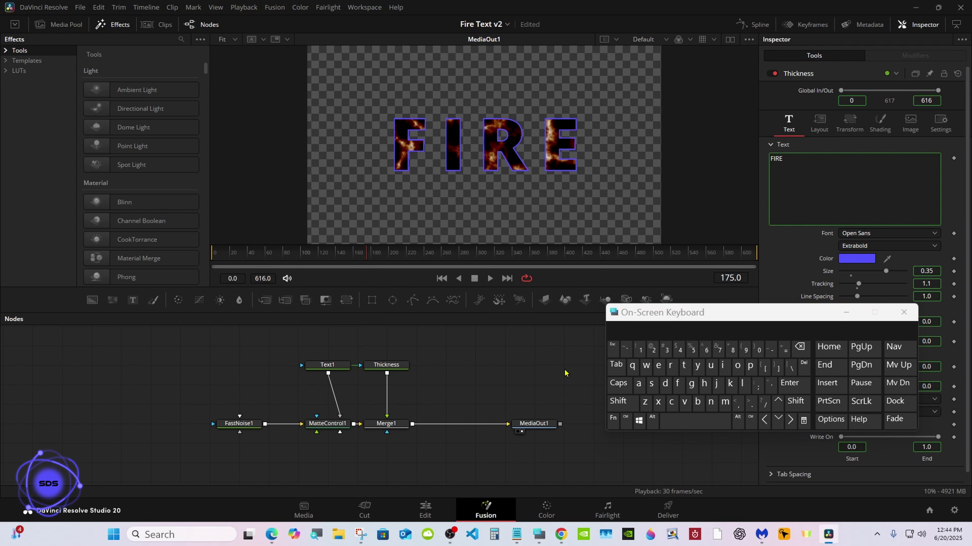
left_click(626, 420)
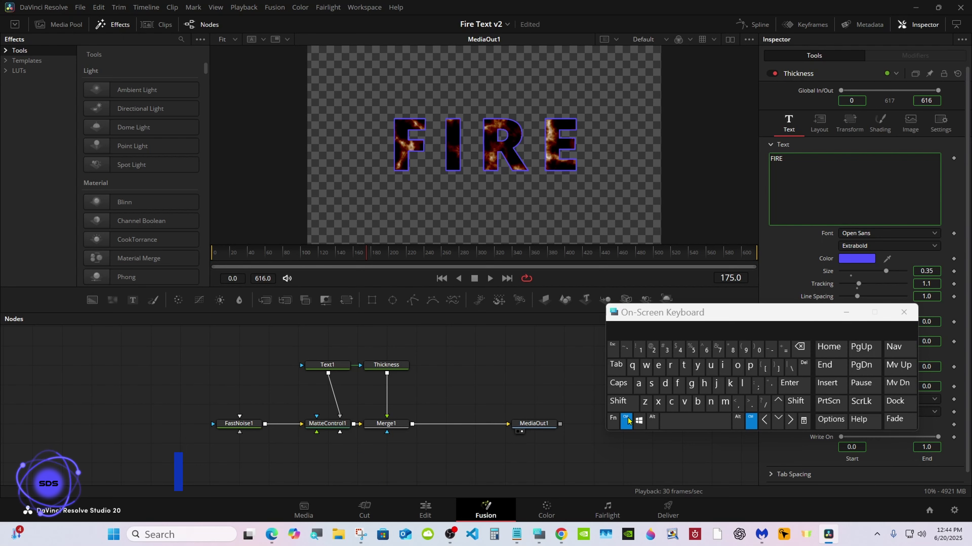
left_click(327, 370, "ctrl")
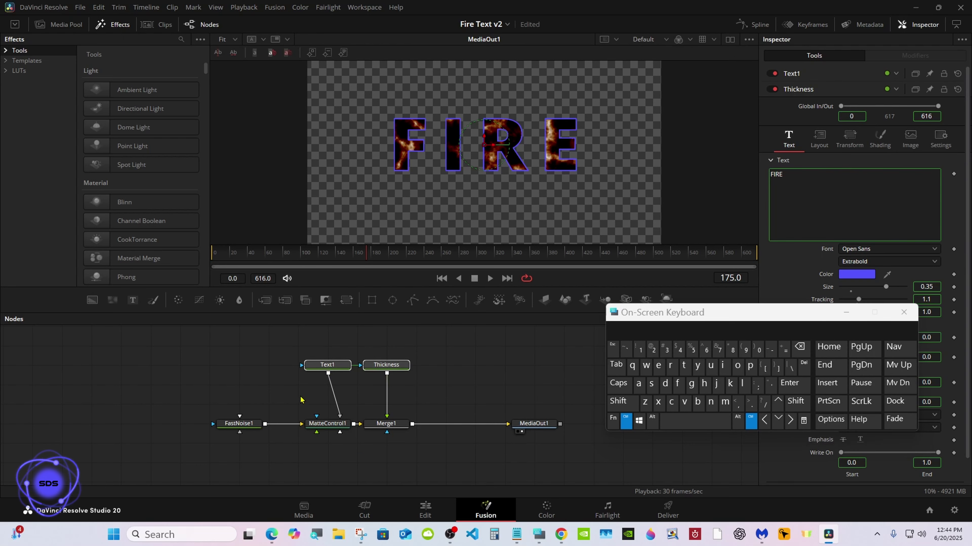
left_click(237, 423, "ctrl")
left_click(313, 425, "ctrl")
left_click(376, 426, "ctrl")
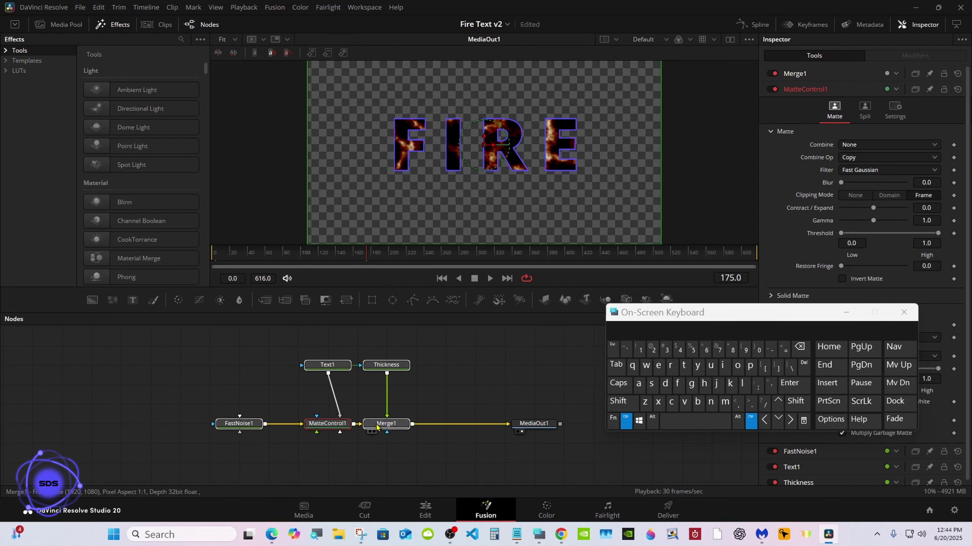
right_click(377, 427, "ctrl")
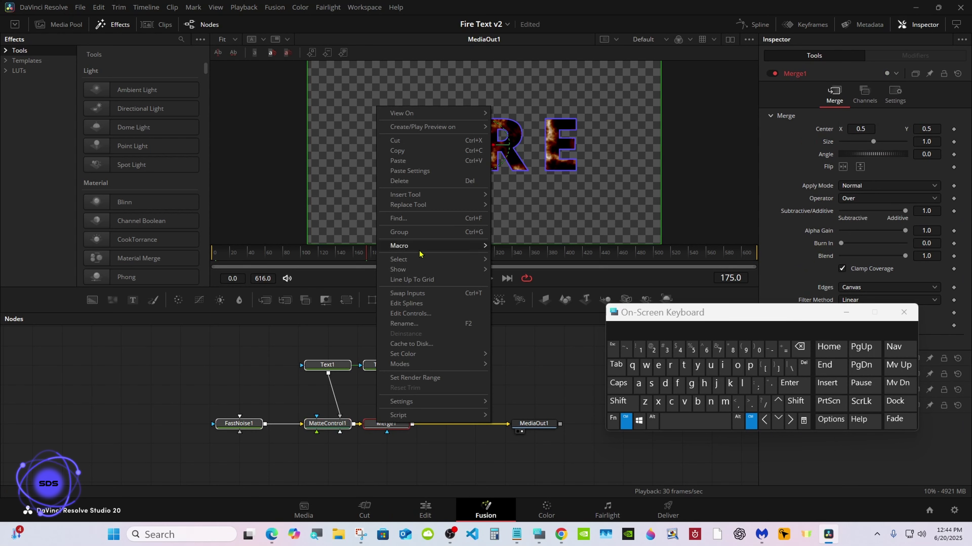
mouse_move(420, 252)
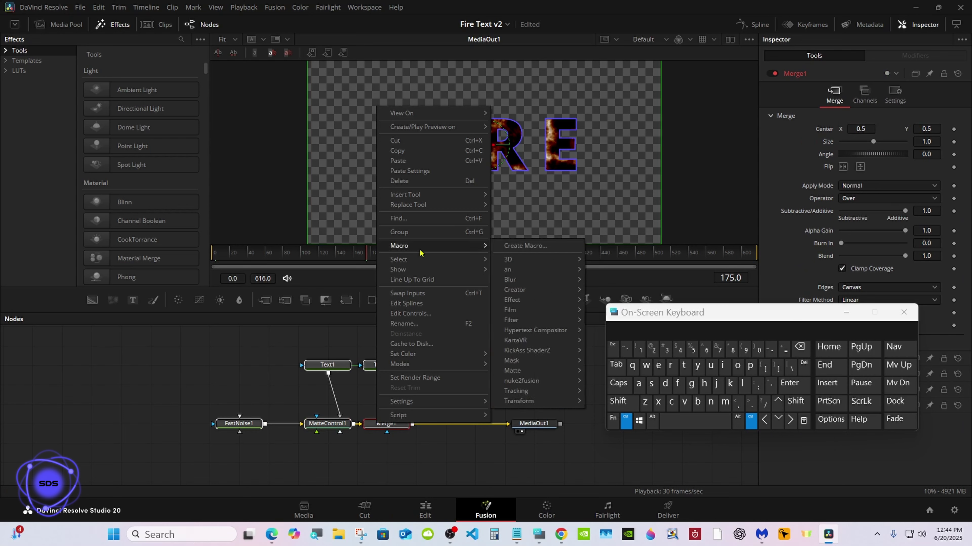
left_click(536, 245)
Name the new macro Fire Text Tutorial.
left_click_drag(640, 313, 592, 270)
left_click(578, 377)
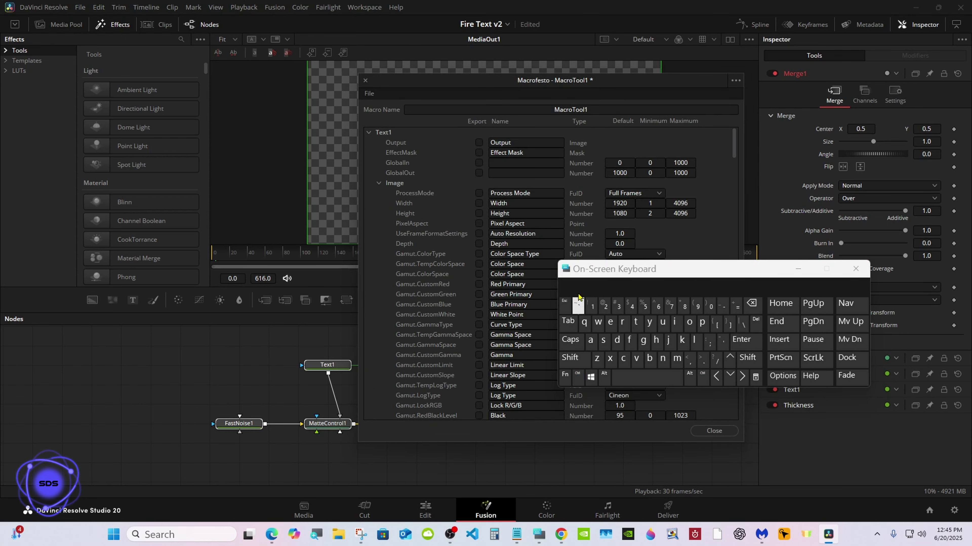
left_click(585, 109)
left_click(751, 303)
left_click(570, 357)
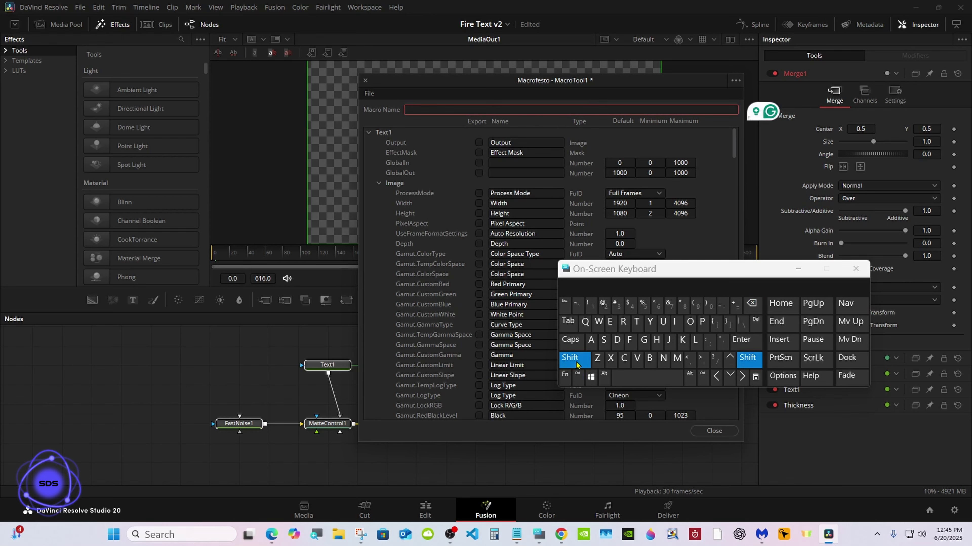
left_click(629, 340)
left_click(674, 322)
left_click(622, 322)
left_click(693, 285)
left_click(573, 360)
left_click(637, 321)
left_click(610, 321)
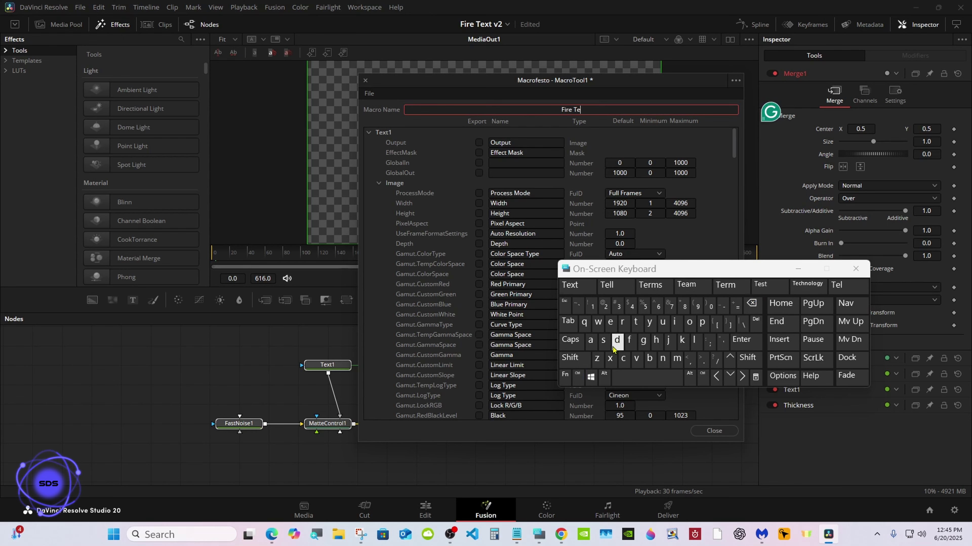
left_click(728, 284)
left_click(574, 360)
left_click(637, 322)
left_click(575, 285)
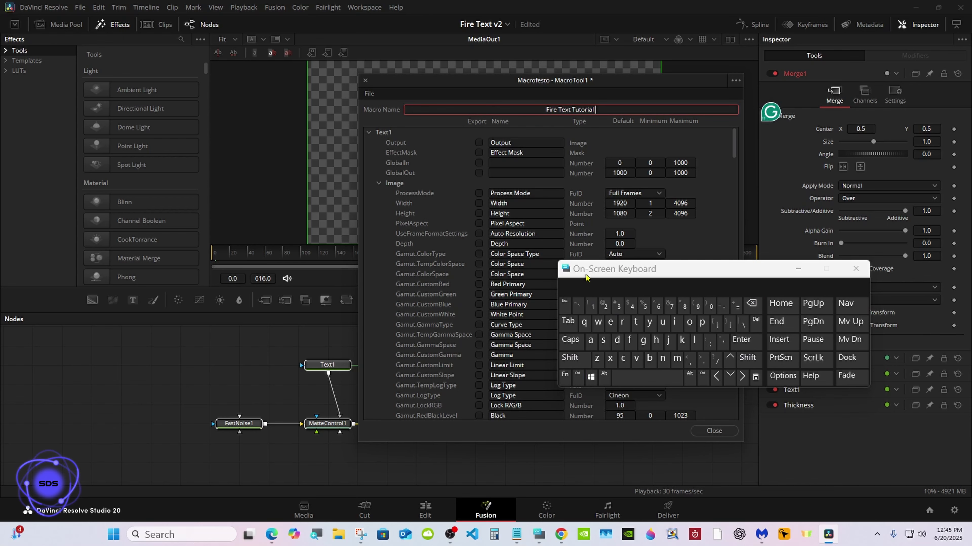
Export Text1's Text parameters in the macro, including styled text, font, style, color, size, tracking, line spacing and the anchor controls.
left_click_drag(587, 271, 632, 252)
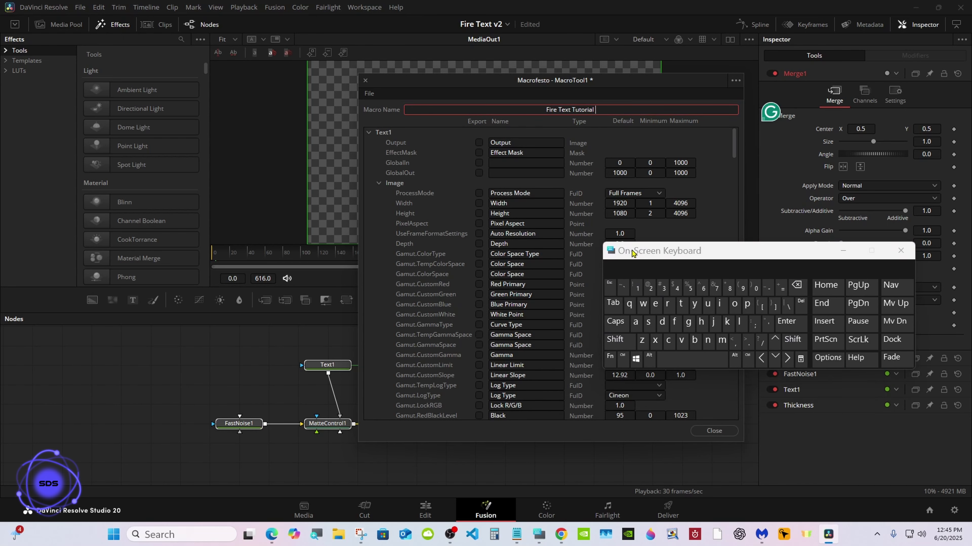
left_click(376, 182)
left_click(479, 203)
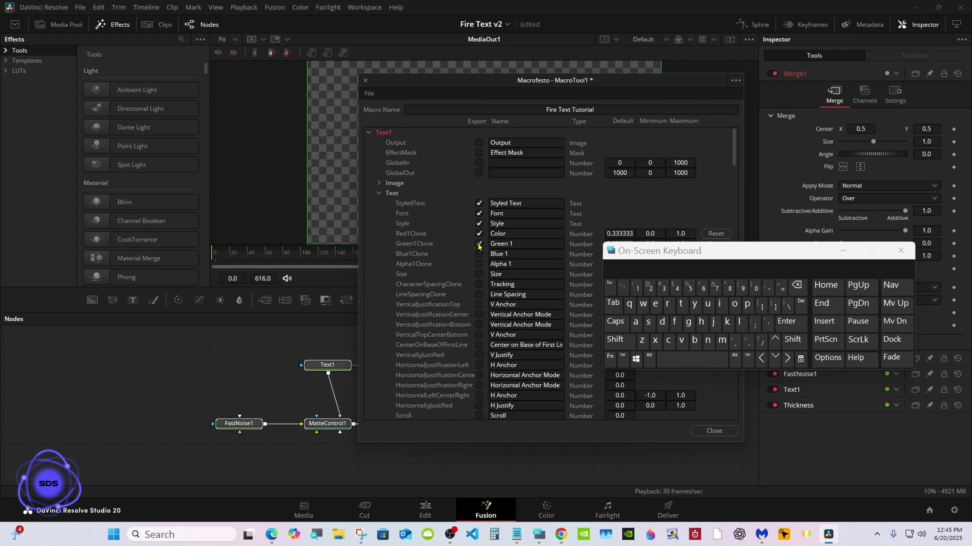
left_click(478, 284)
left_click(479, 293)
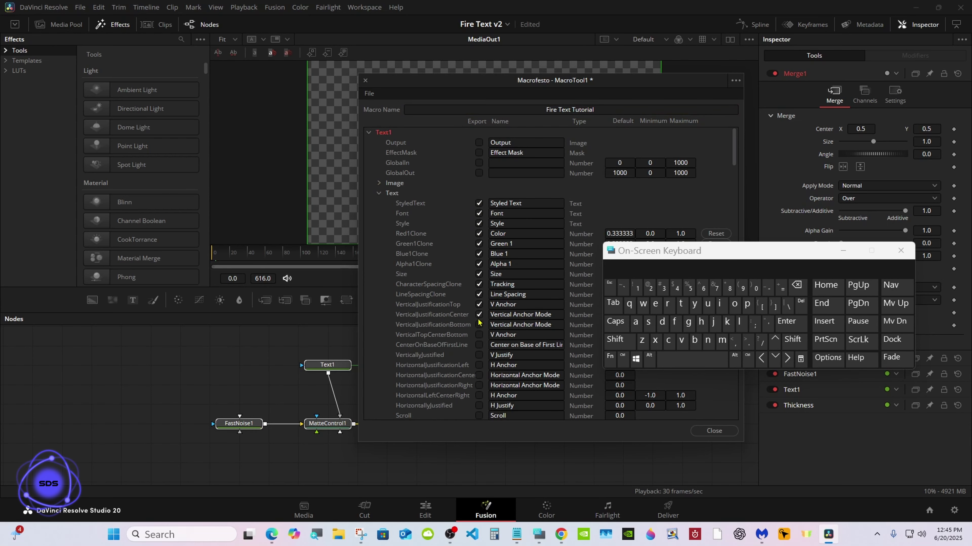
left_click(478, 344)
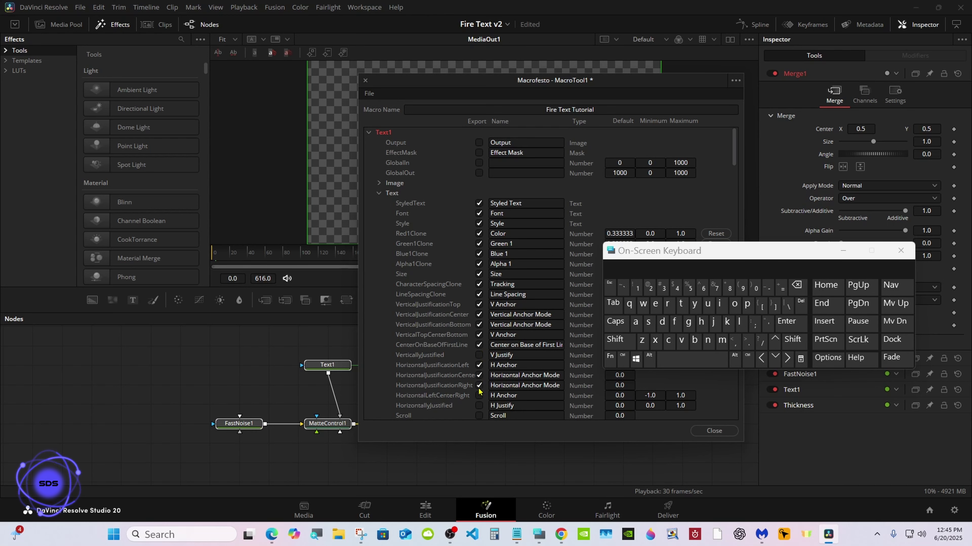
left_click(379, 193)
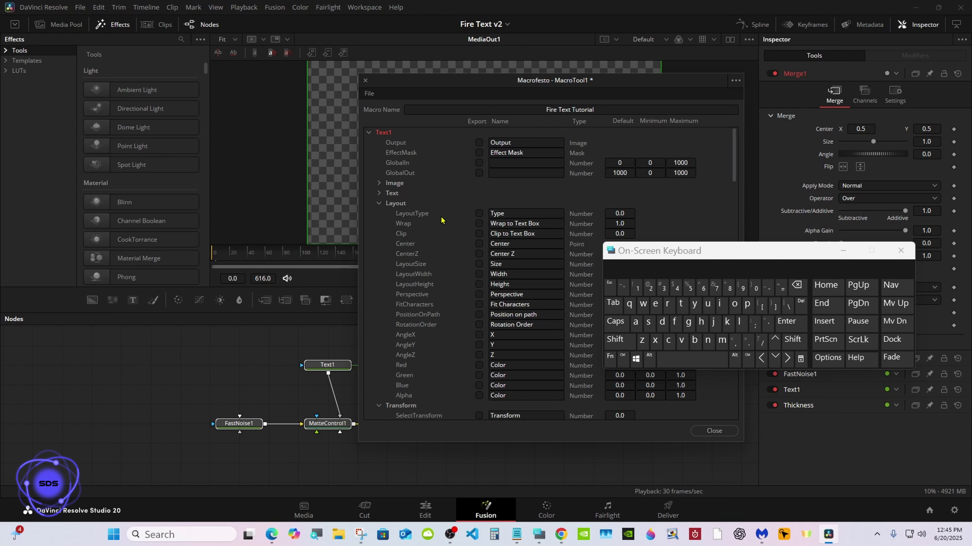
Export Text1's CharacterSizeX and CharacterSizeY transform parameters, and collapse the finished Text1 parameter groups.
left_click(379, 204)
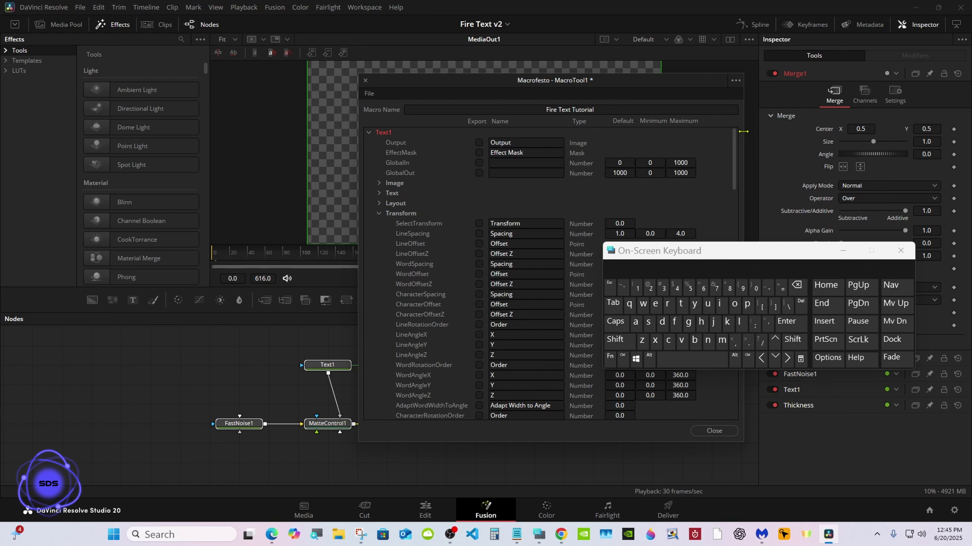
scroll(618, 225, "down", 10)
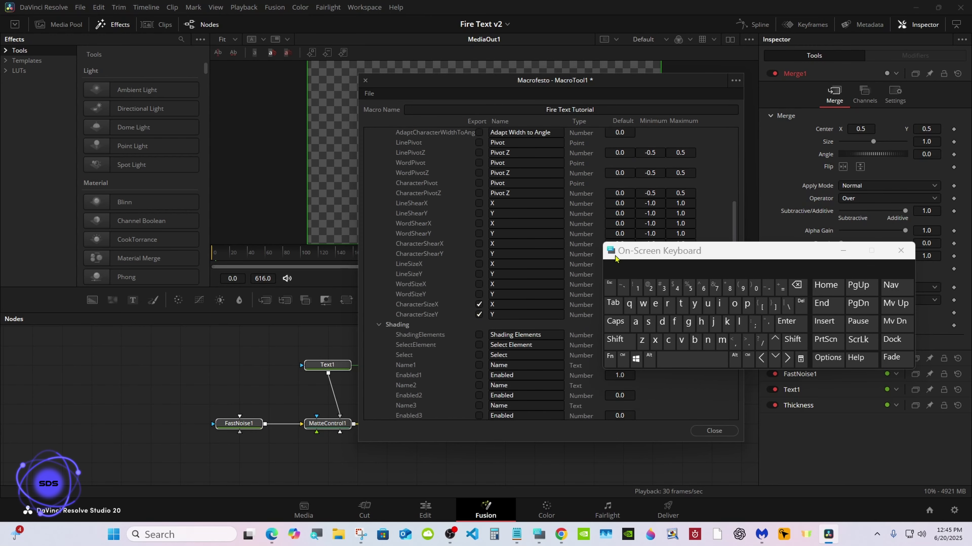
scroll(617, 162, "up", 10)
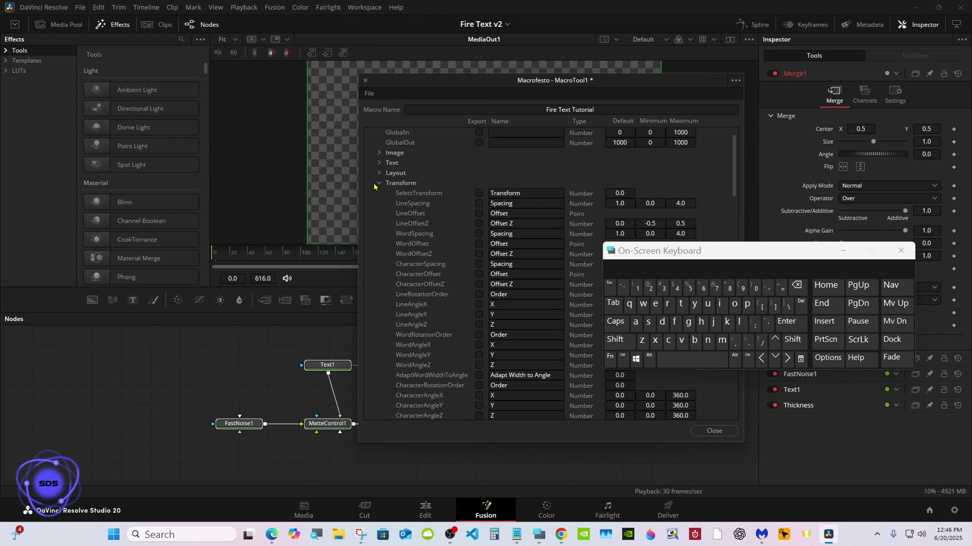
left_click(379, 183)
left_click(379, 194)
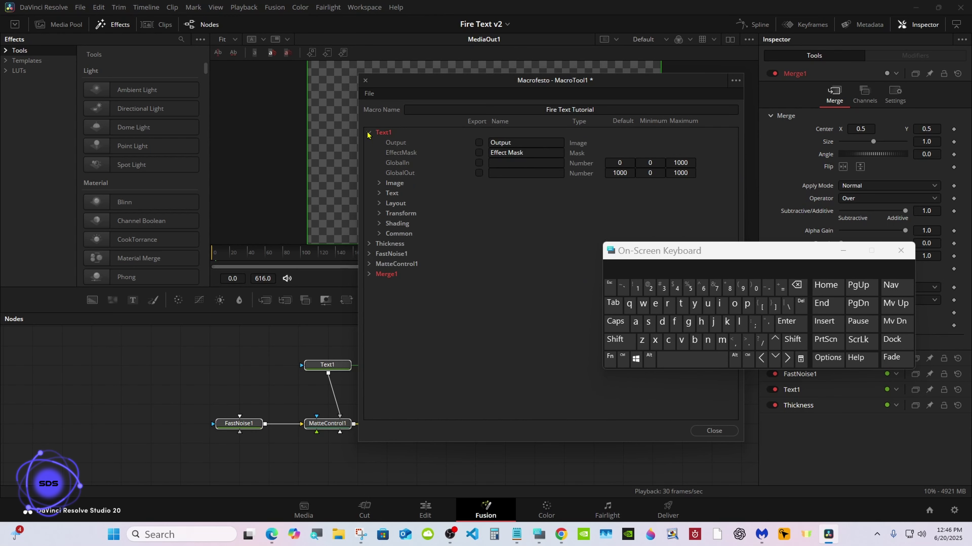
left_click(368, 132)
Export the Thickness1 and OutsideOnly1 shading parameters of the Thickness node, and collapse its parameter groups.
left_click(368, 143)
left_click(379, 193)
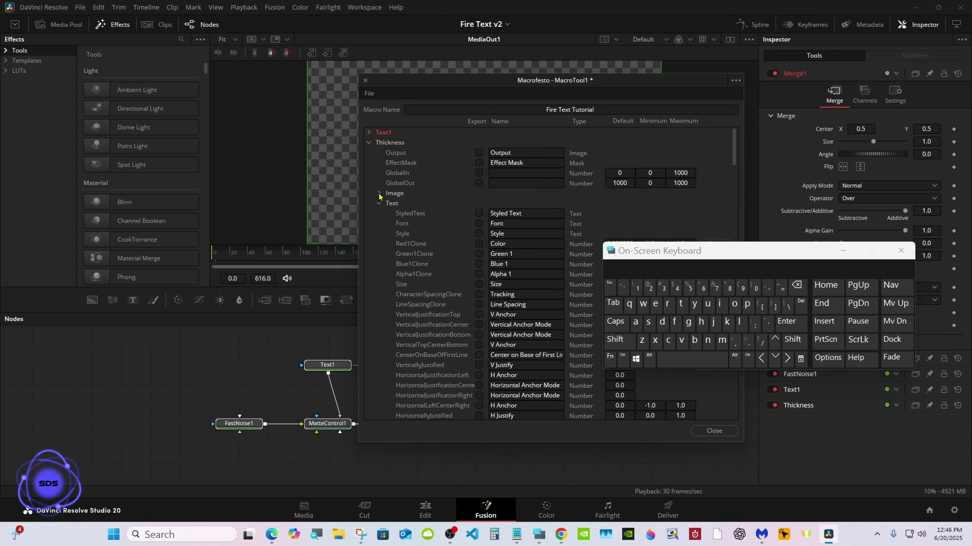
left_click(378, 204)
left_click(379, 214)
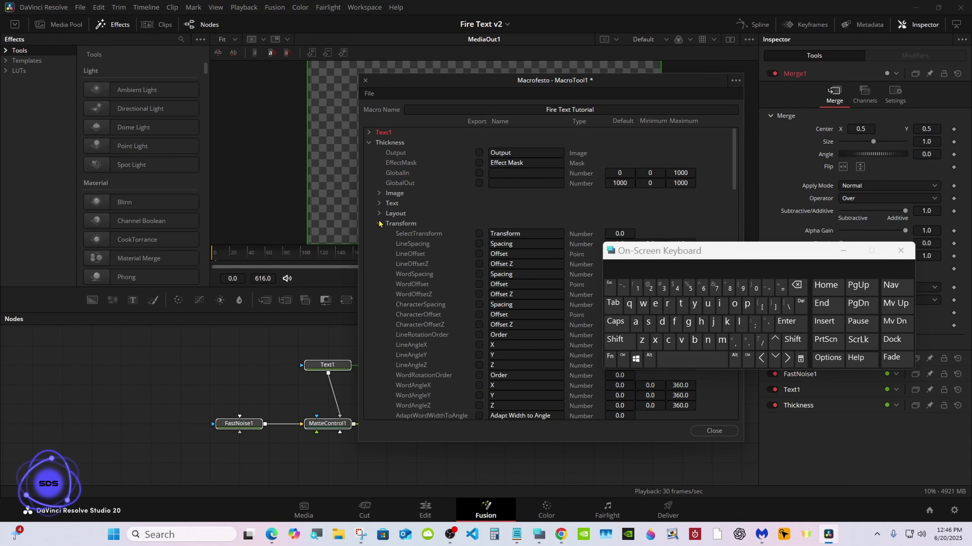
left_click(379, 223)
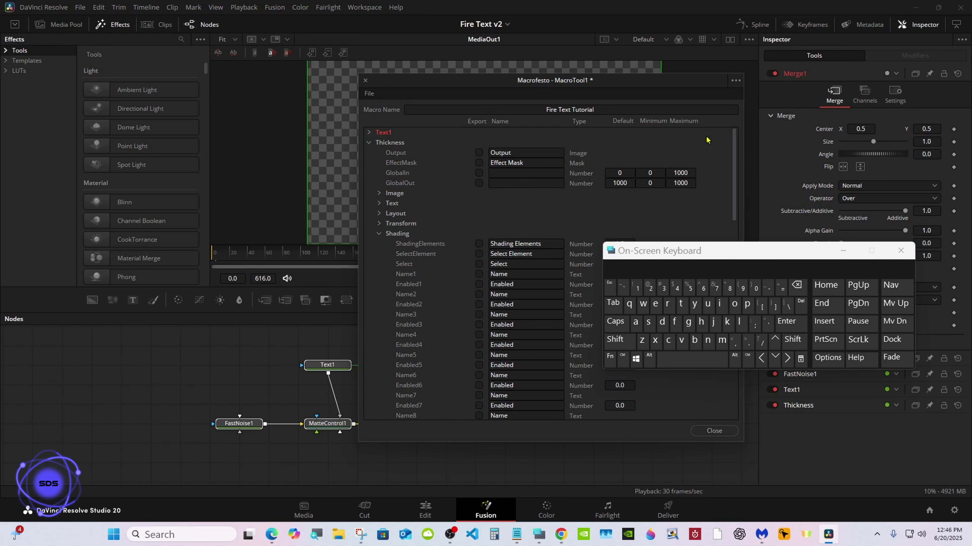
scroll(573, 297, "down", 4)
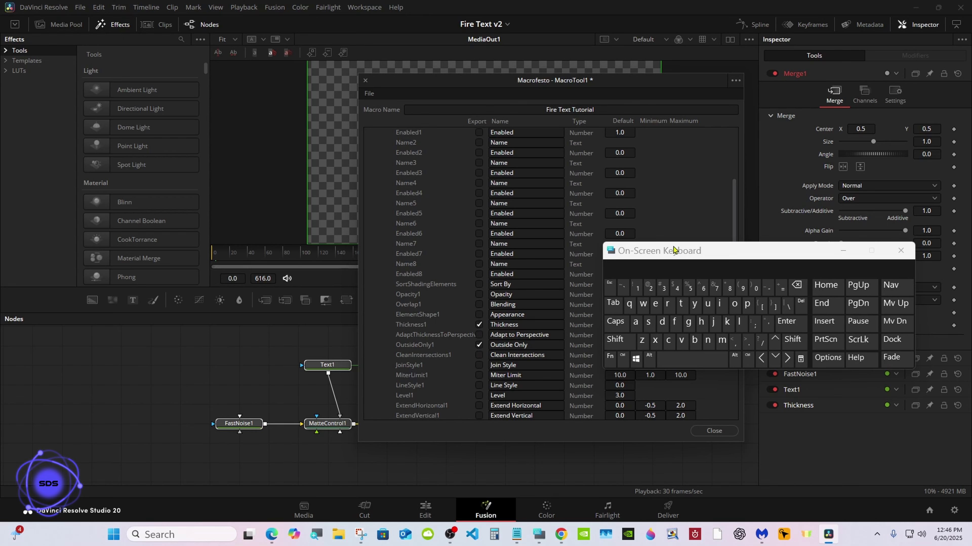
scroll(516, 199, "up", 4)
left_click(385, 234)
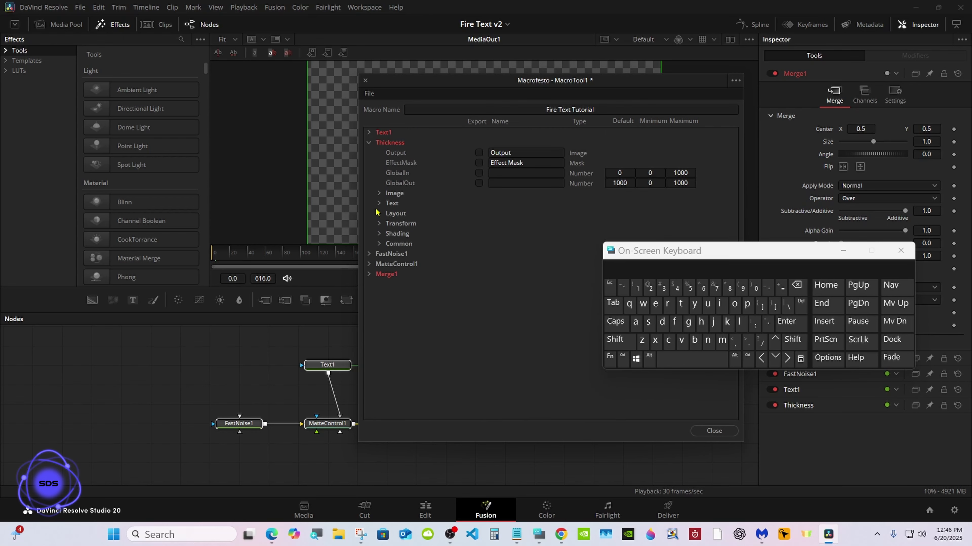
left_click(369, 143)
Export all of FastNoise1's Noise parameters, from Center to Inverted, and its Color 1 red, green, blue and alpha components.
left_click(370, 153)
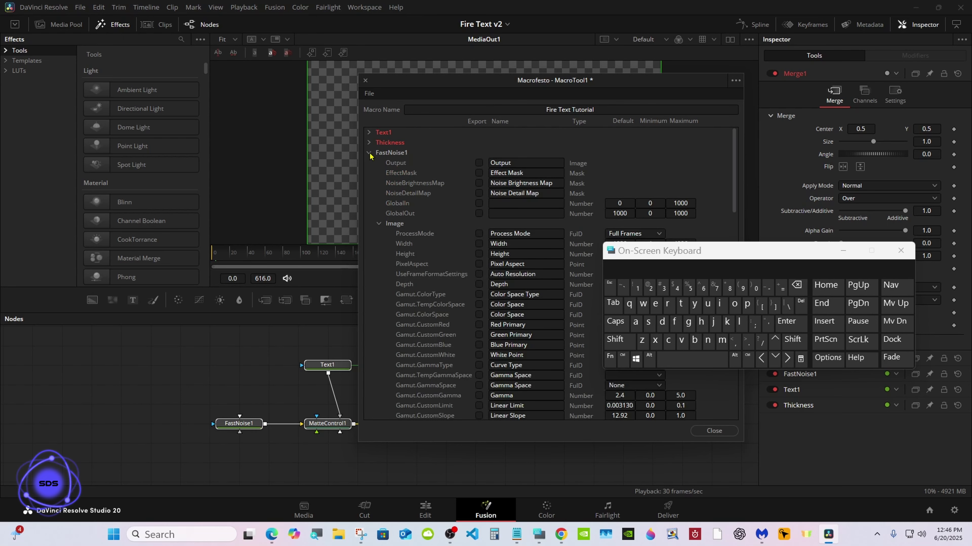
left_click(379, 224)
left_click(479, 244)
left_click(479, 254)
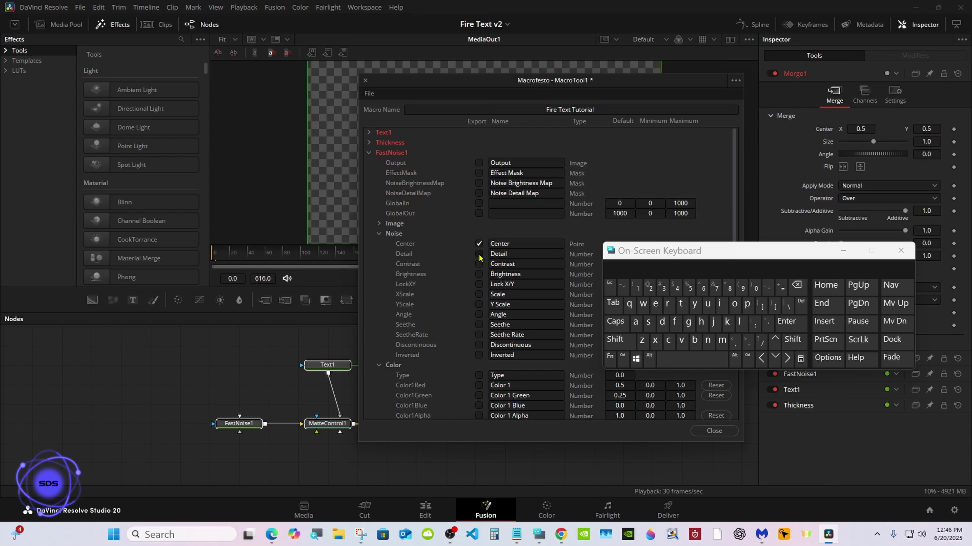
left_click(479, 264)
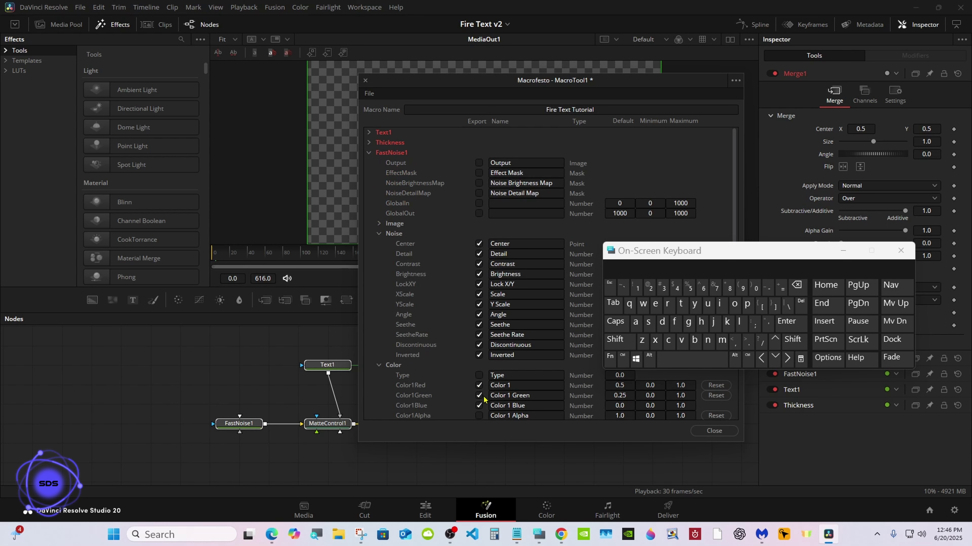
Rename FastNoise1's exported Color 1 control to Border Color 1, and collapse the finished FastNoise1 parameter groups.
scroll(678, 239, "down", 1)
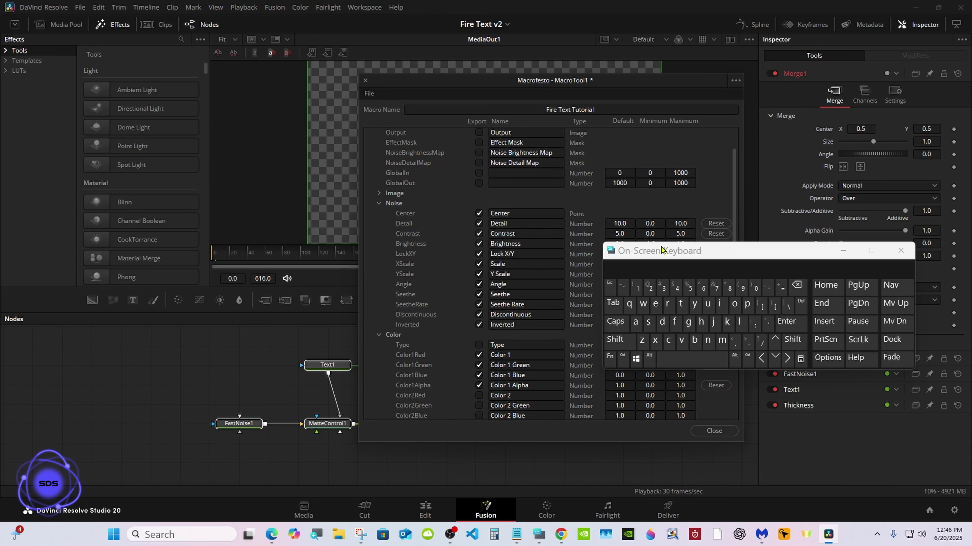
left_click(490, 357)
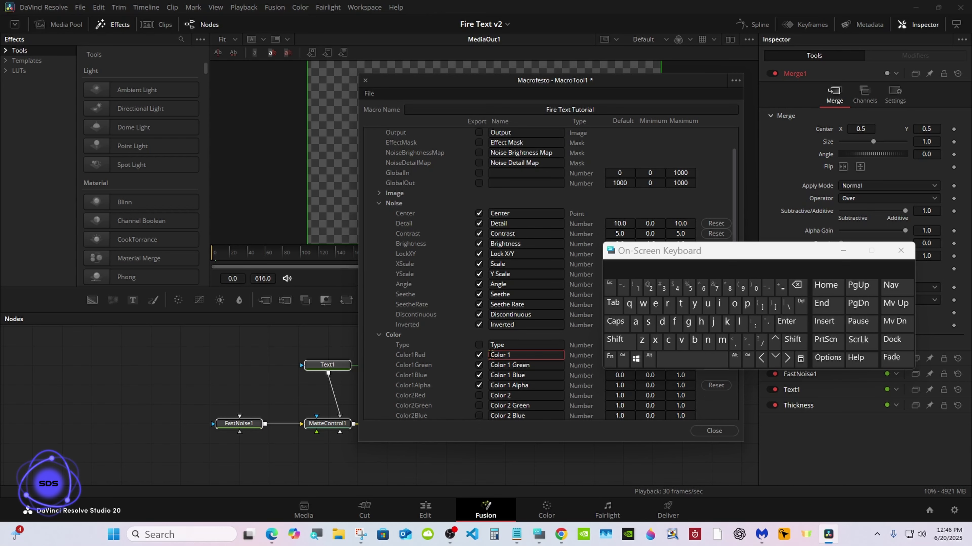
left_click(615, 339)
left_click(695, 339)
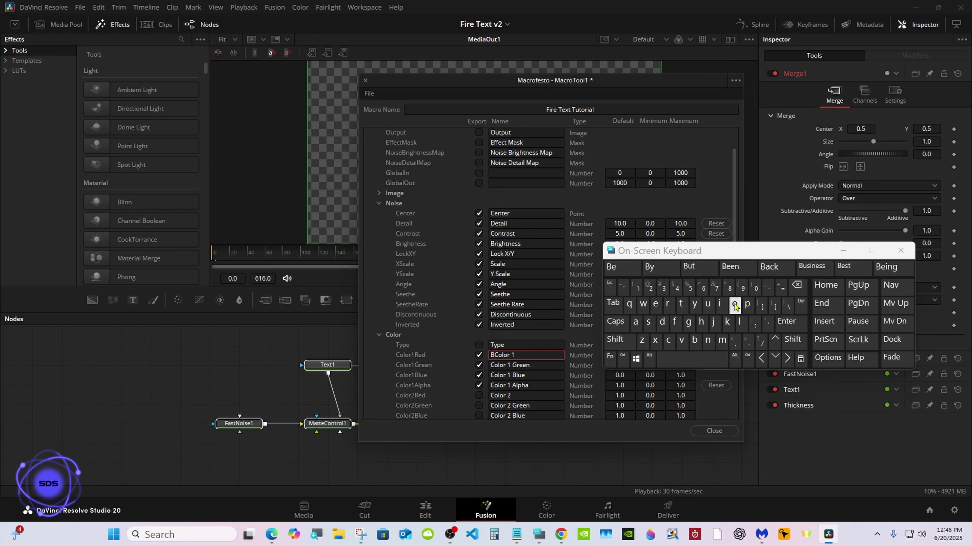
left_click(734, 304)
left_click(667, 303)
left_click(662, 322)
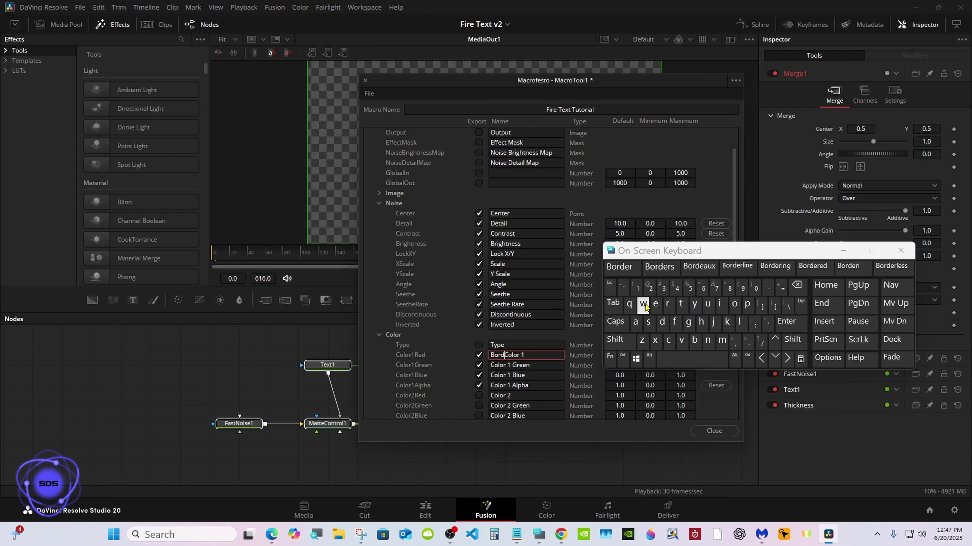
left_click(621, 268)
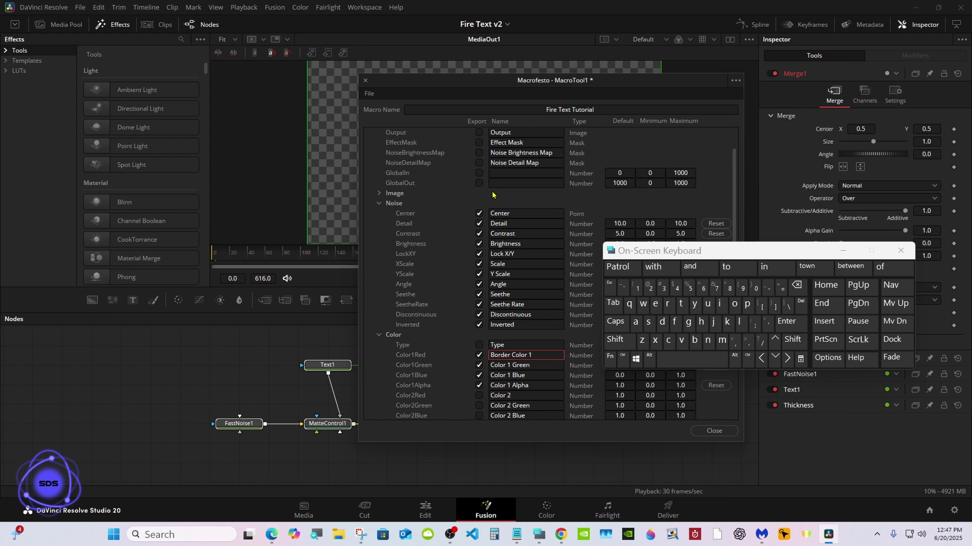
left_click(379, 203)
left_click(379, 214)
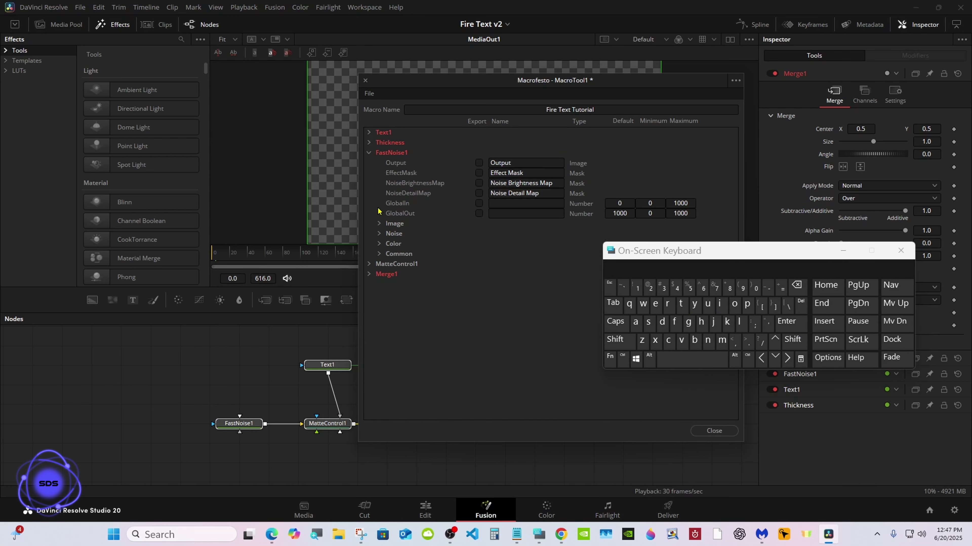
left_click(369, 153)
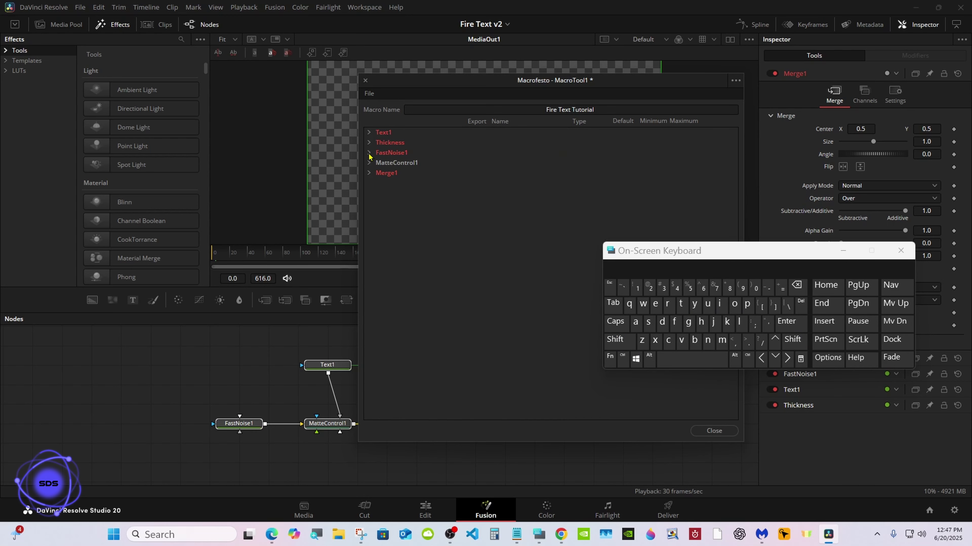
Start saving the macro as a group and browse to the Fusion Templates/Edit/Titles/Fire Text Tutorial folder.
left_click(369, 94)
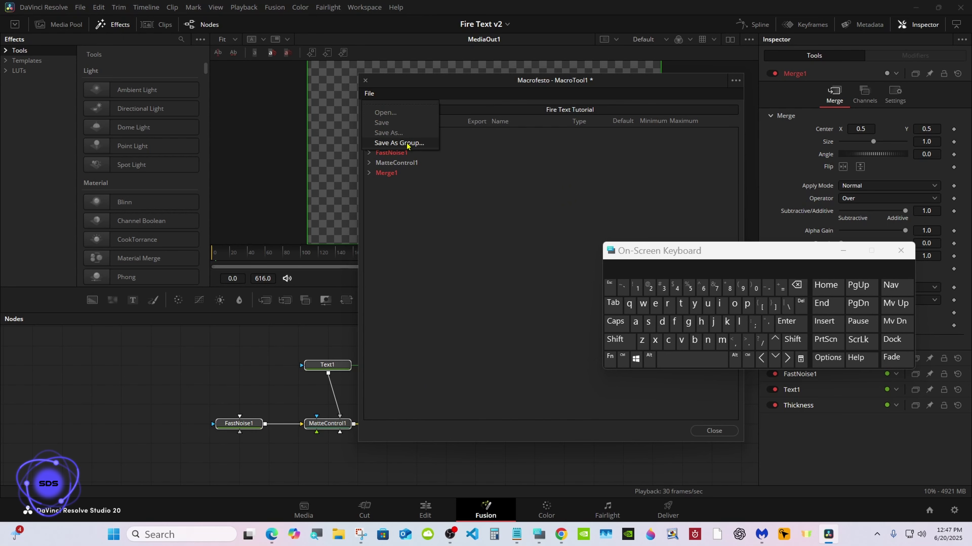
left_click(399, 144)
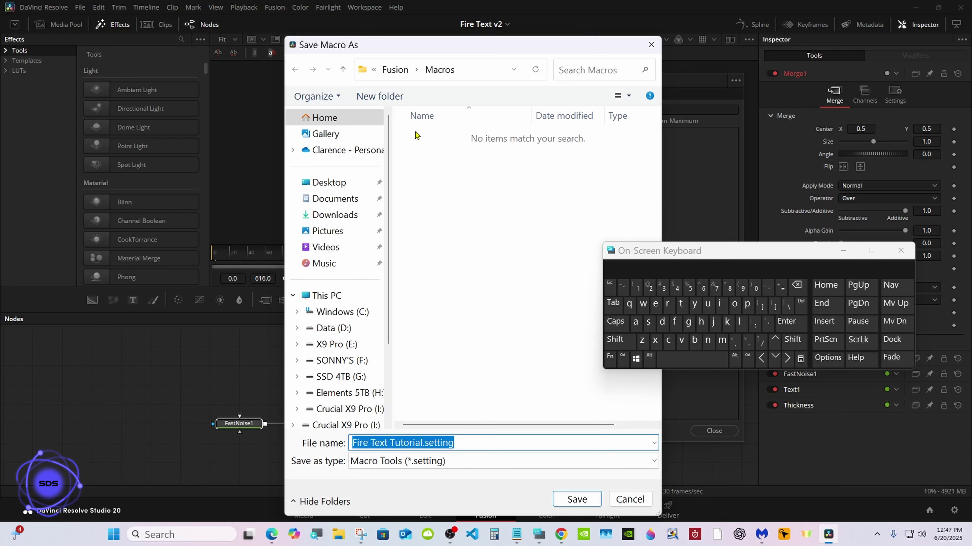
left_click(395, 69)
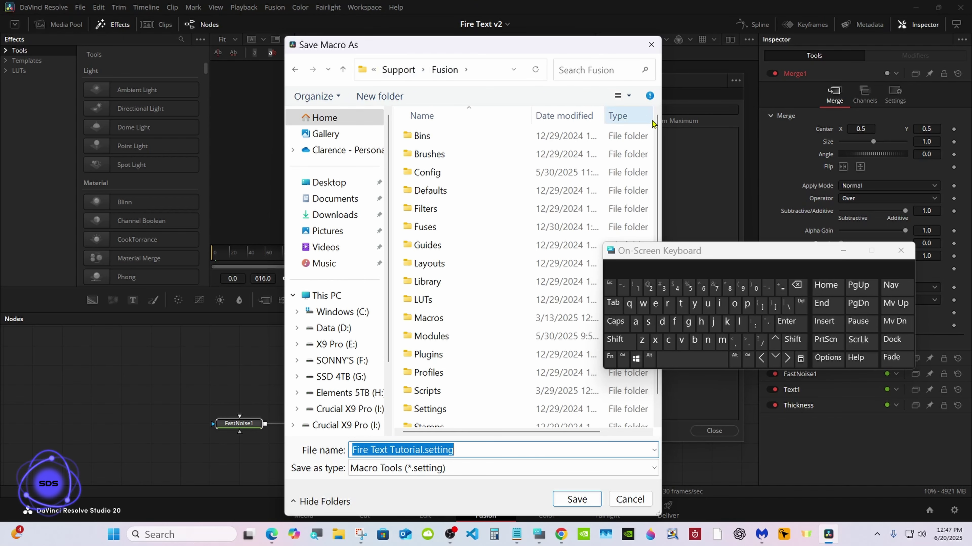
scroll(517, 345, "down", 1)
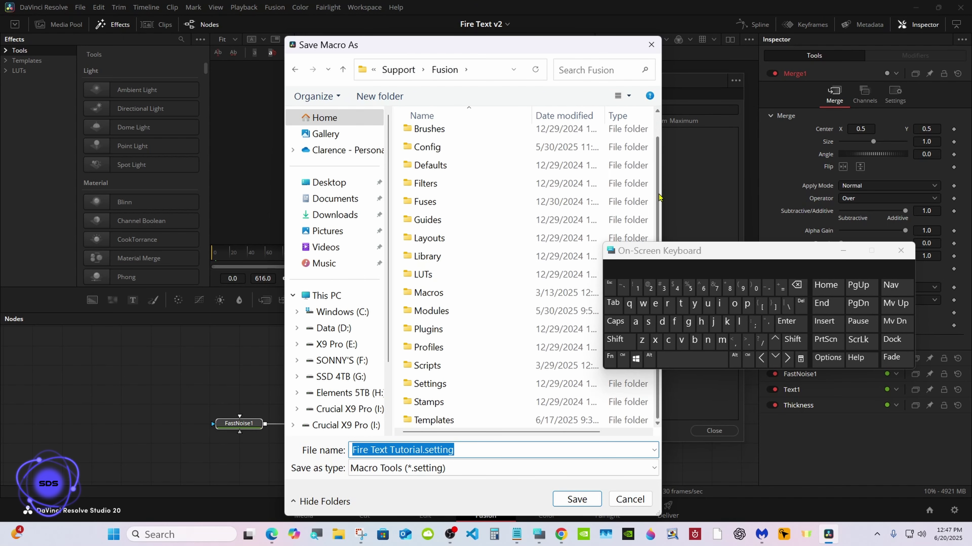
double_click(494, 425)
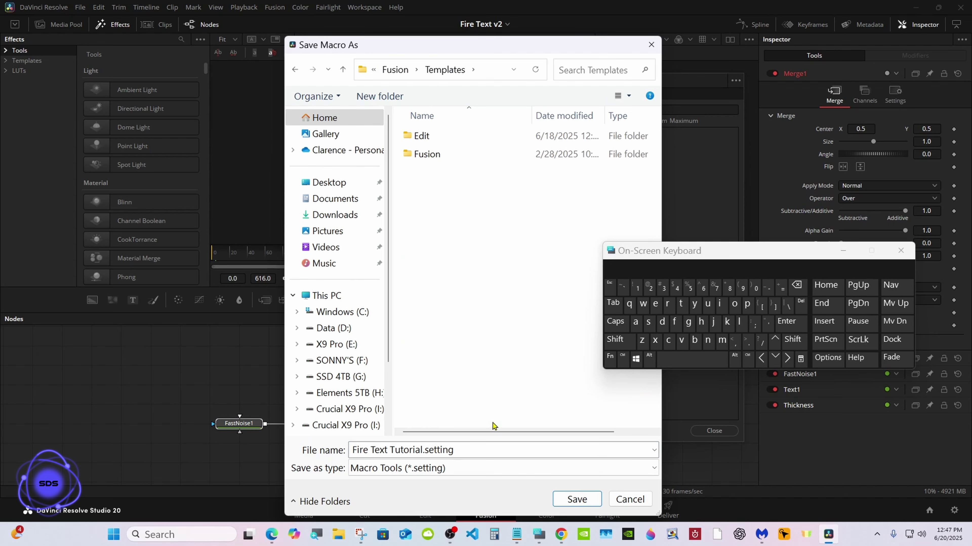
double_click(451, 140)
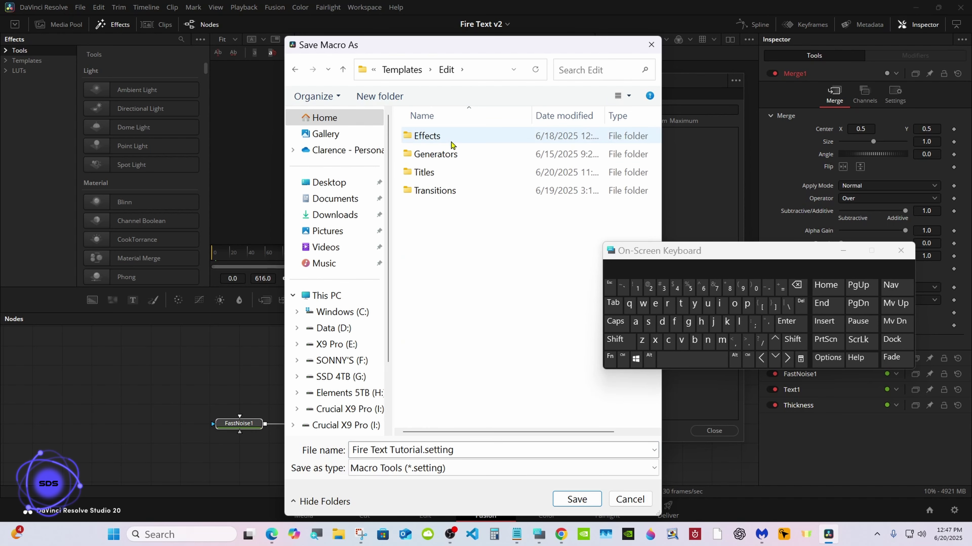
double_click(457, 174)
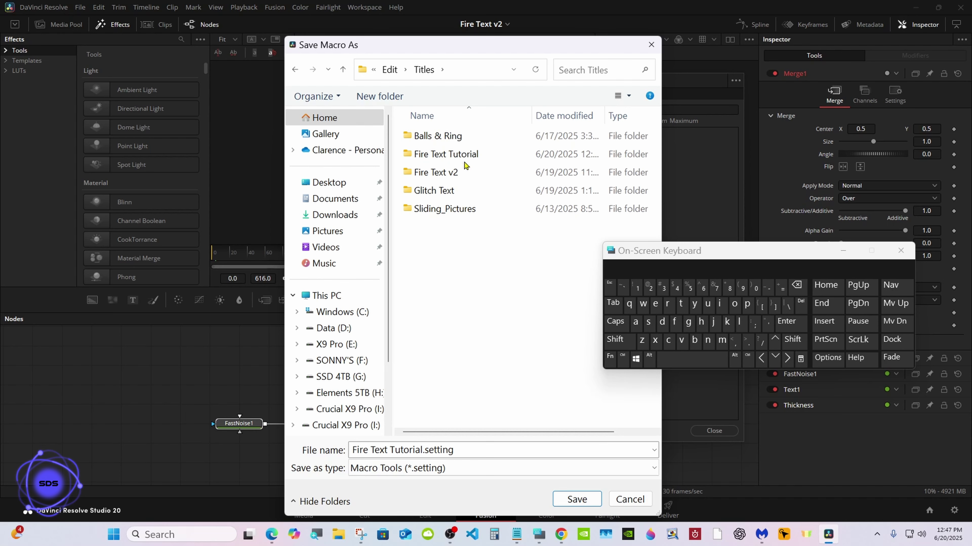
double_click(463, 154)
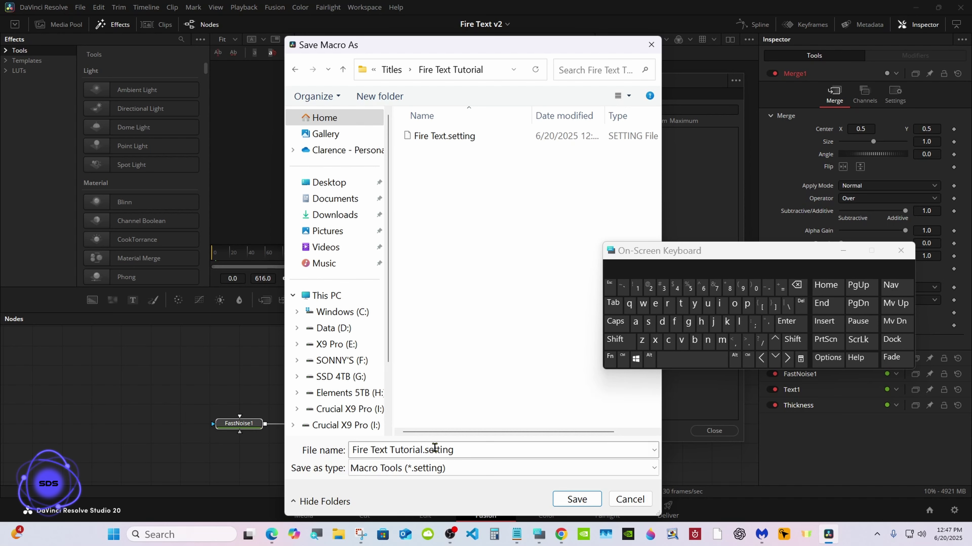
Save the macro as Fire Text_Tutorial.setting, then close the macro editor and put the on-screen keyboard away.
left_click(409, 444)
left_click(389, 448)
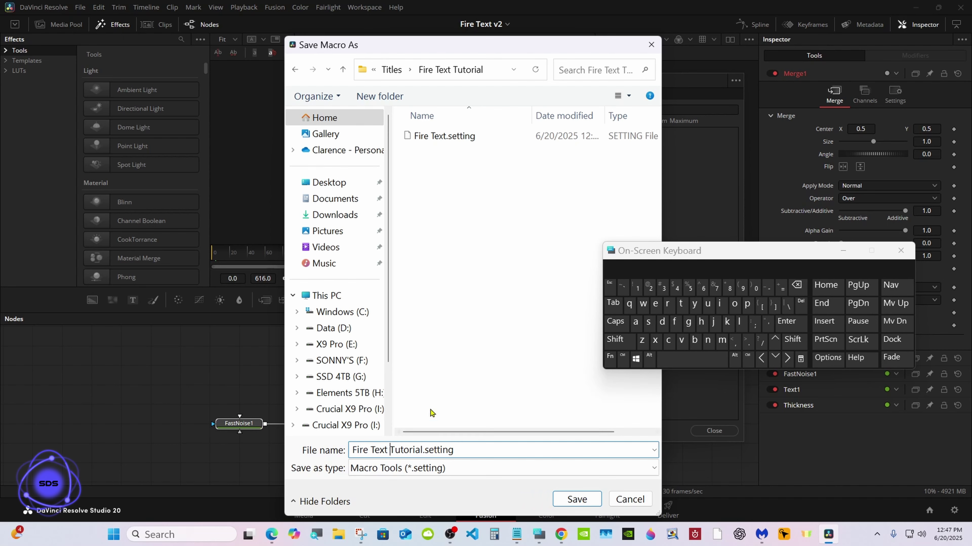
left_click(796, 285)
left_click(791, 340)
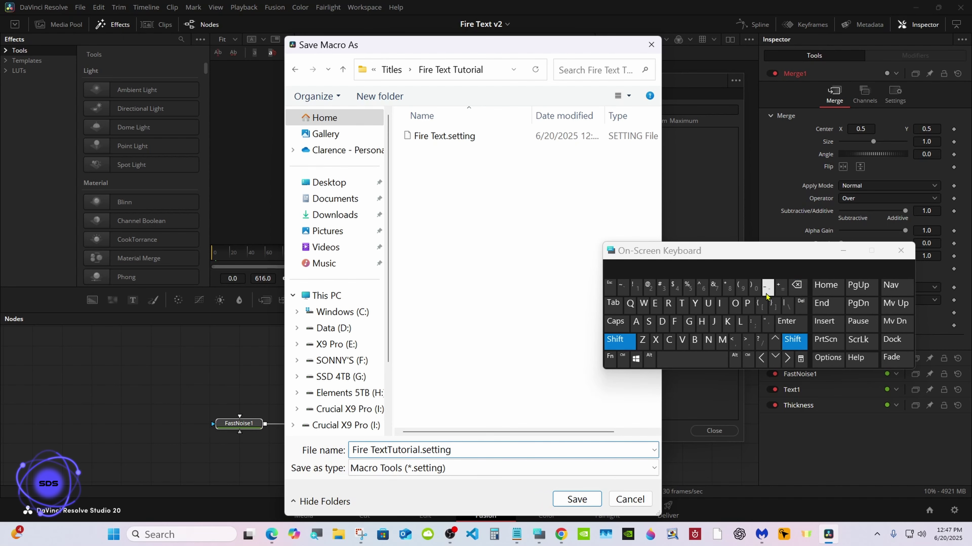
left_click(767, 286)
left_click(576, 500)
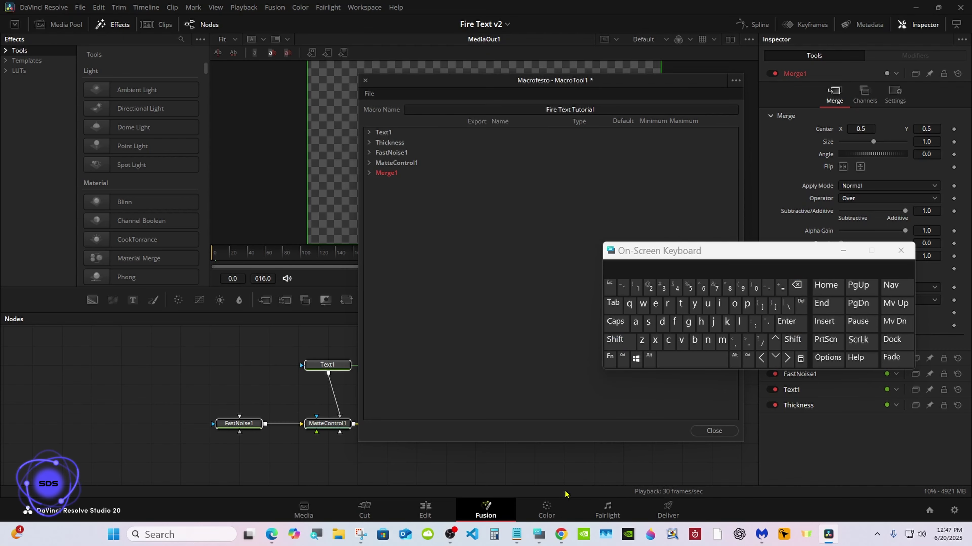
left_click(713, 430)
left_click(842, 251)
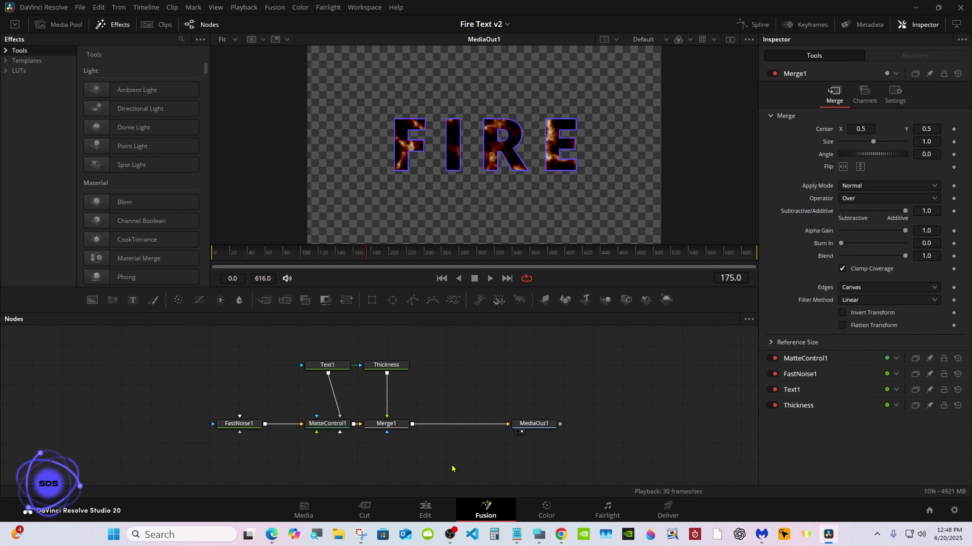
Switch to the Edit page and trim the end of Fusion Composition 1 to 5 seconds, matching the Solid Color clip.
left_click(425, 509)
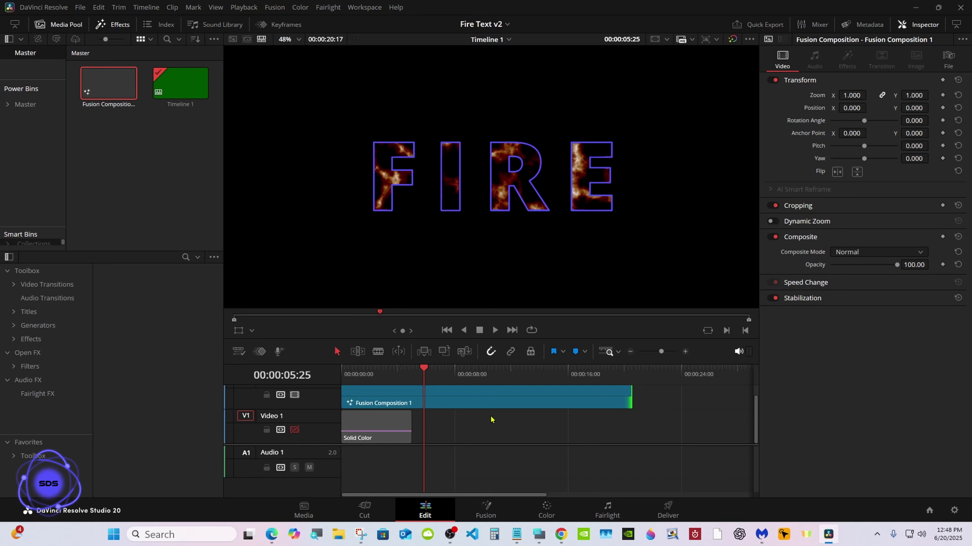
left_click_drag(625, 394, 411, 394)
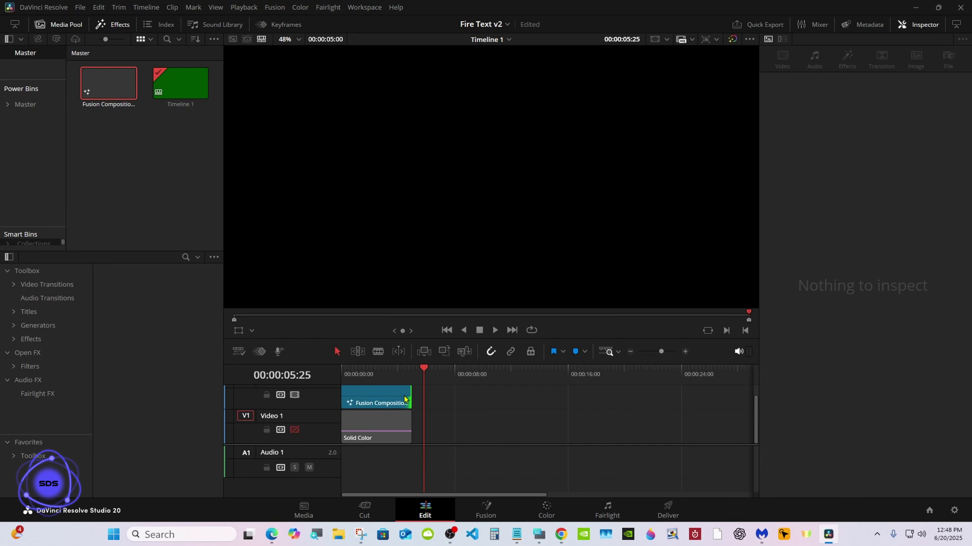
left_click(347, 377)
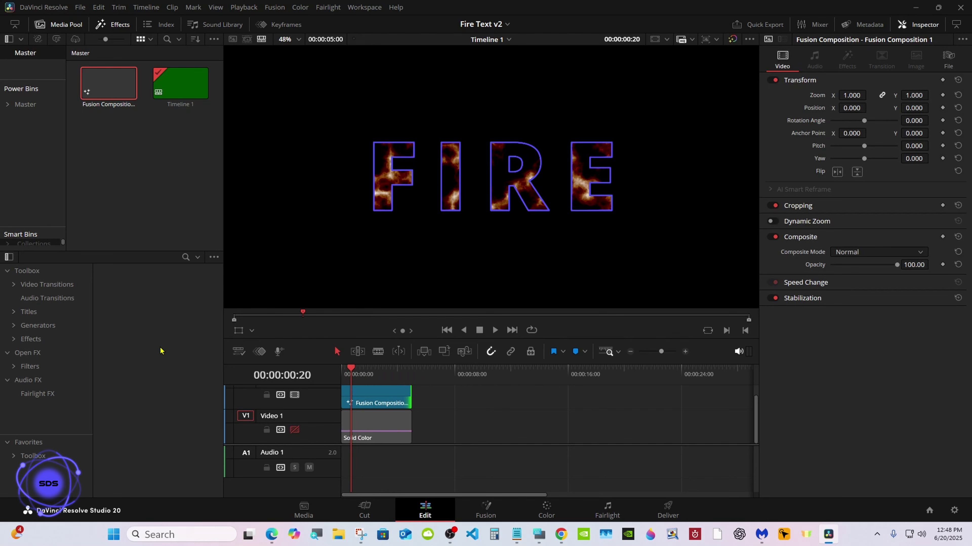
Add the Fire Text_Tutorial title directly after the Fusion composition, extending to about 26:23, and scrub through its first seconds.
left_click(13, 312)
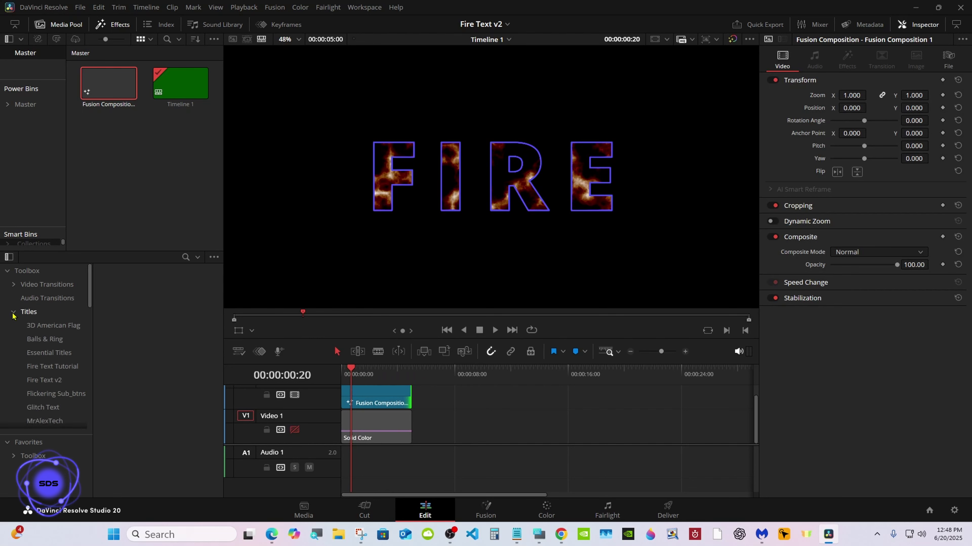
left_click(52, 366)
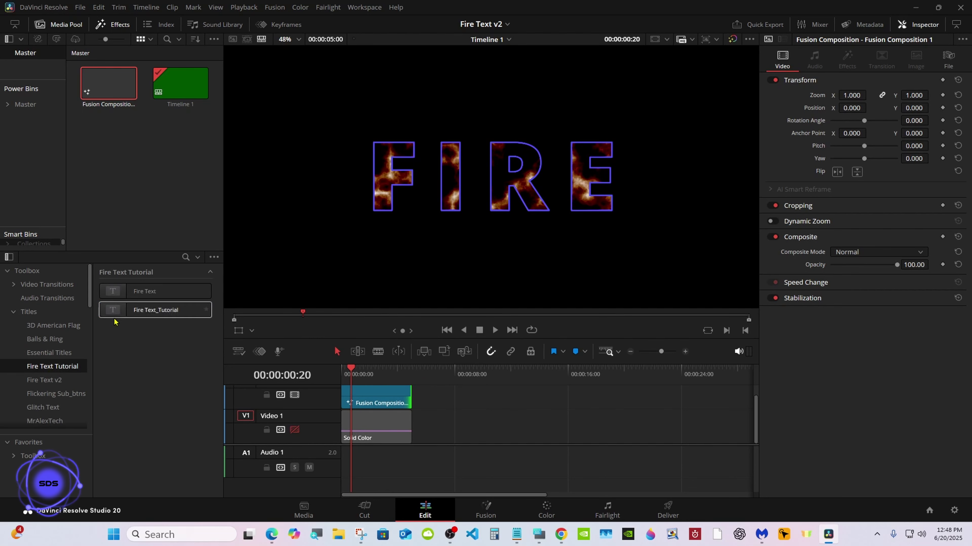
left_click_drag(115, 310, 719, 392)
left_click(438, 380)
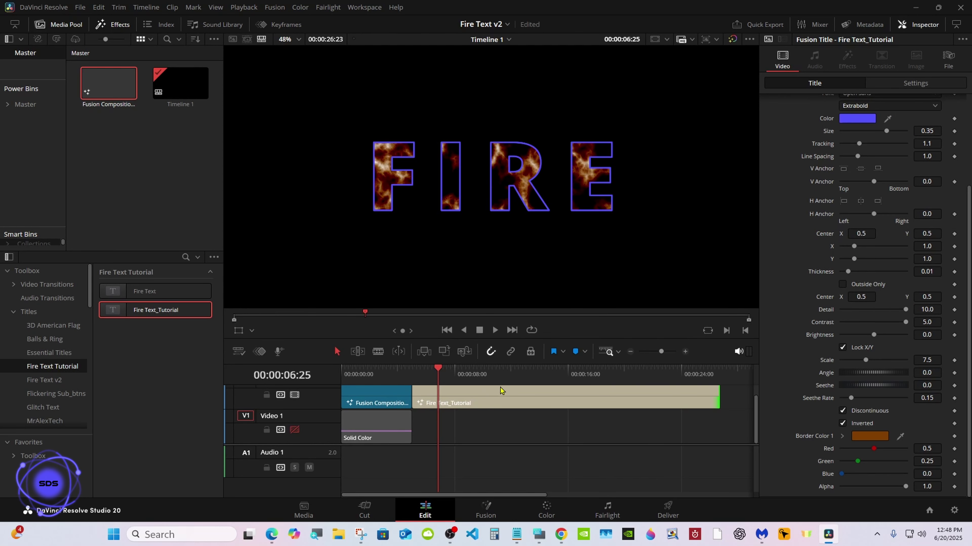
left_click(414, 376)
left_click_drag(413, 377, 455, 377)
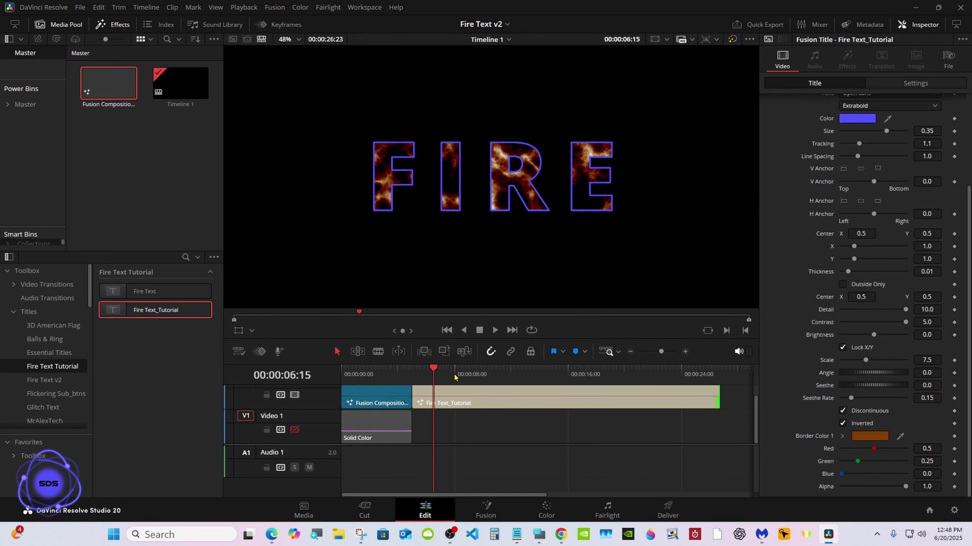
Enable the Video 1 track, extend the Solid Color clip beneath the title to about 16 seconds, and play the title over it.
left_click(294, 430)
left_click_drag(411, 423, 569, 423)
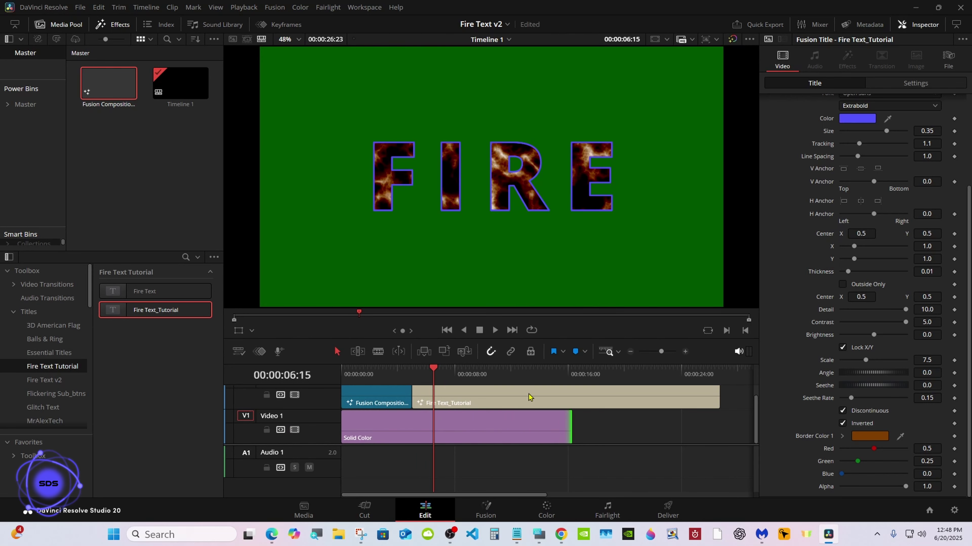
left_click(494, 329)
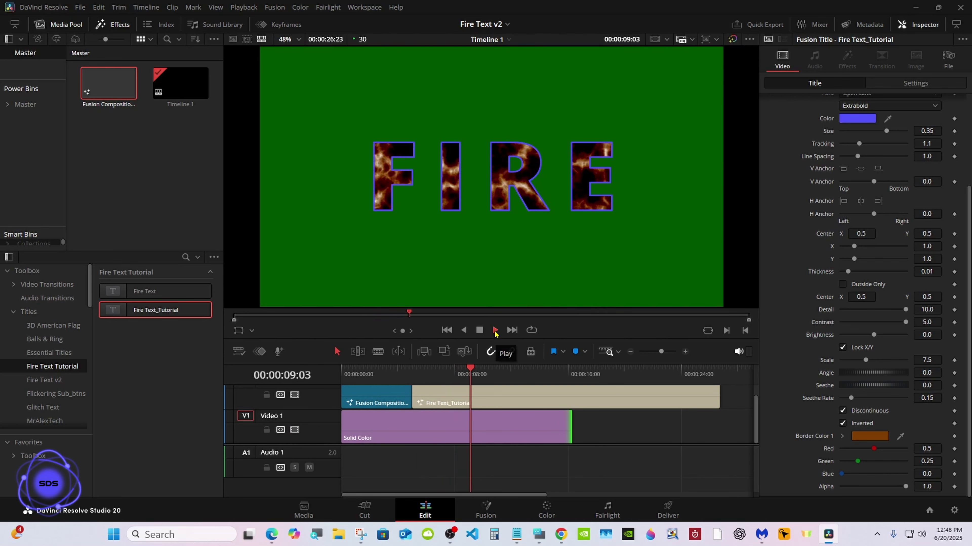
left_click(495, 330)
Trim the Solid Color clip back to 5 seconds, select the Fire Text_Tutorial title just past its start, and enlarge the viewer.
left_click_drag(569, 424, 411, 425)
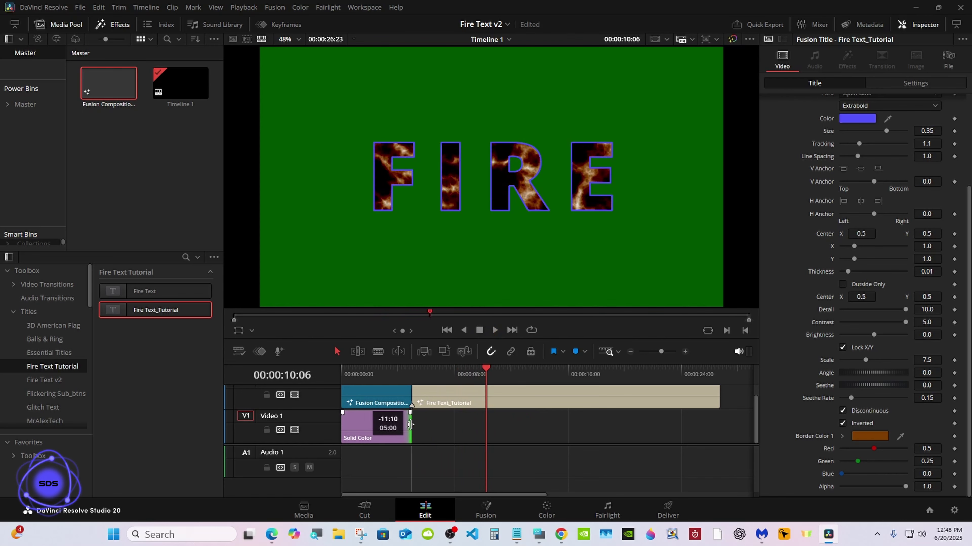
left_click(420, 370)
left_click(505, 399)
left_click_drag(505, 362, 505, 399)
scroll(502, 484, "up", 2)
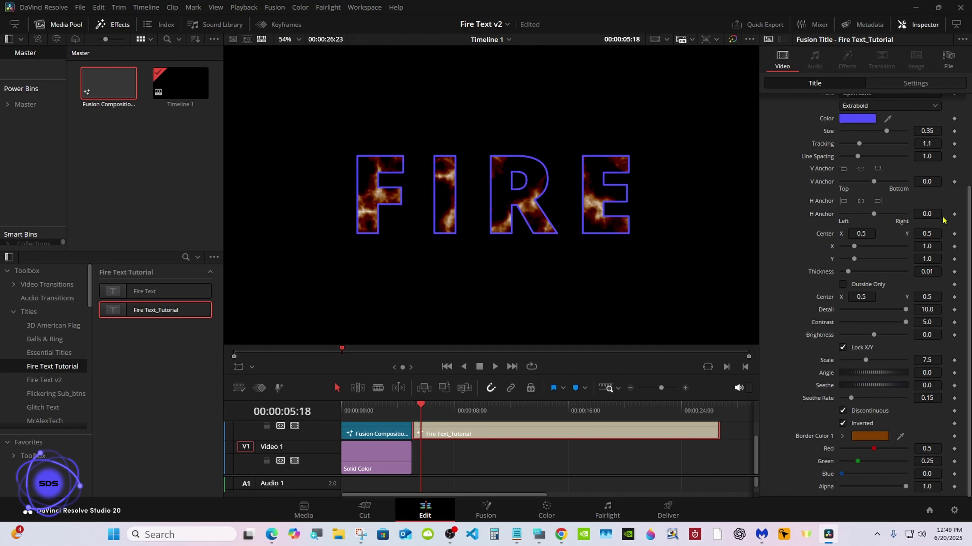
Review the title's exported controls, try Thickness at 0.0 during playback, restore it to 0.01, and return the playhead to the title's start.
scroll(970, 145, "up", 6)
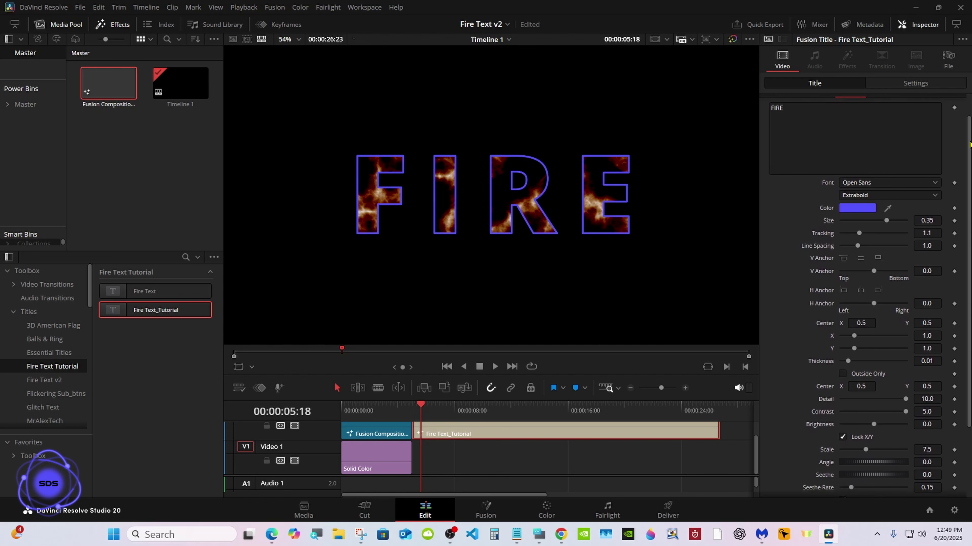
scroll(969, 145, "down", 6)
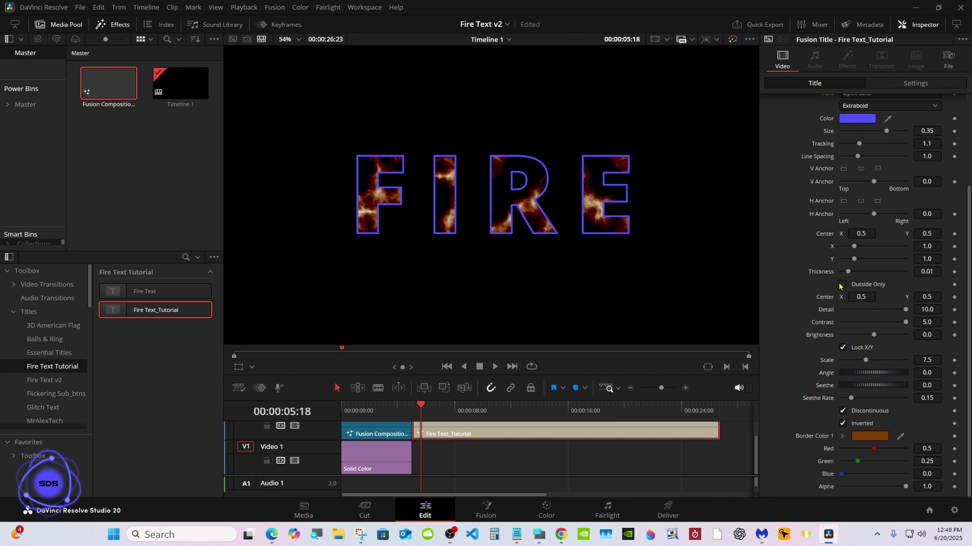
left_click_drag(847, 271, 833, 273)
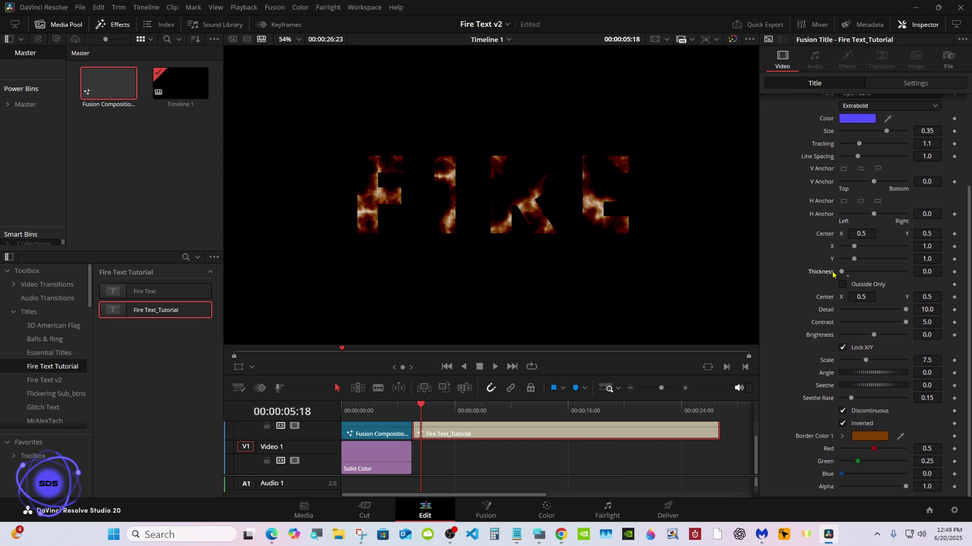
left_click(495, 367)
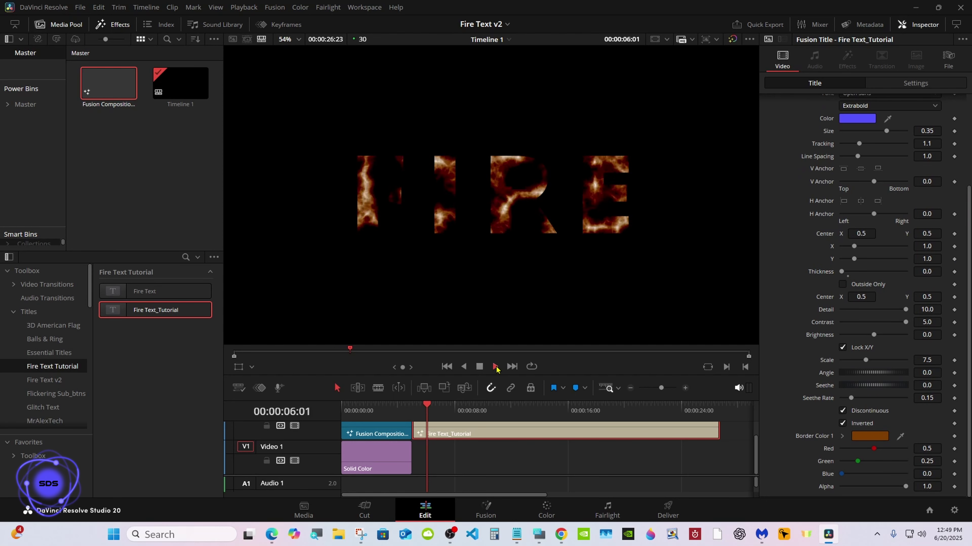
left_click(495, 367)
left_click(843, 275)
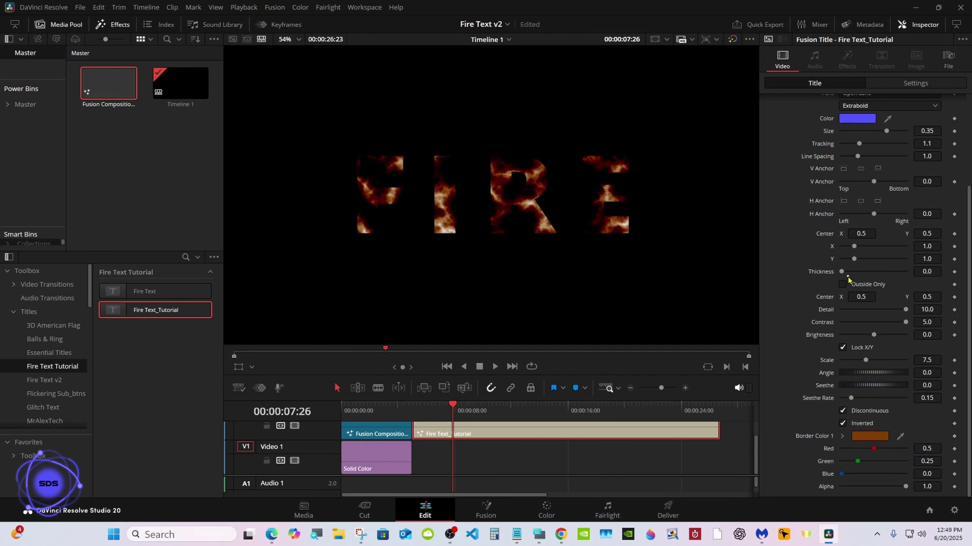
left_click(848, 273)
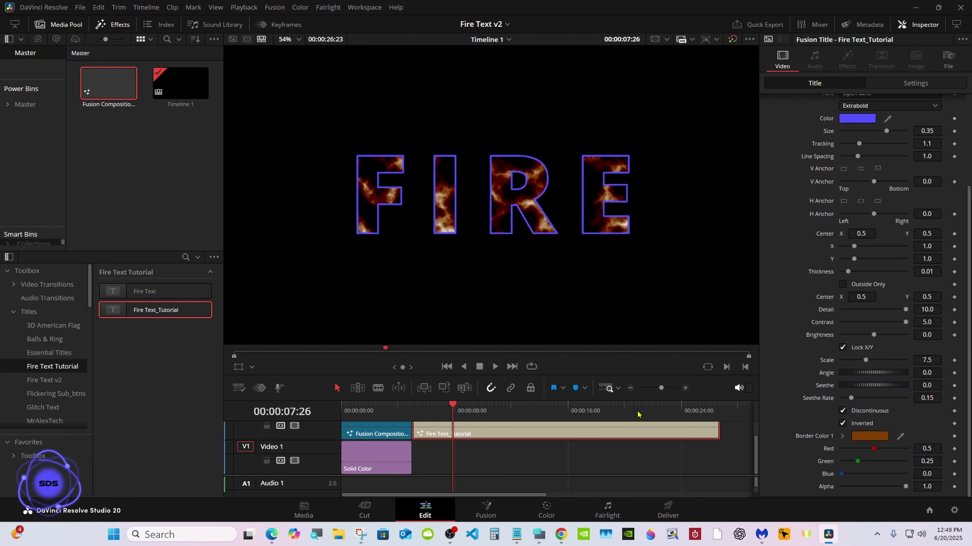
left_click(414, 410)
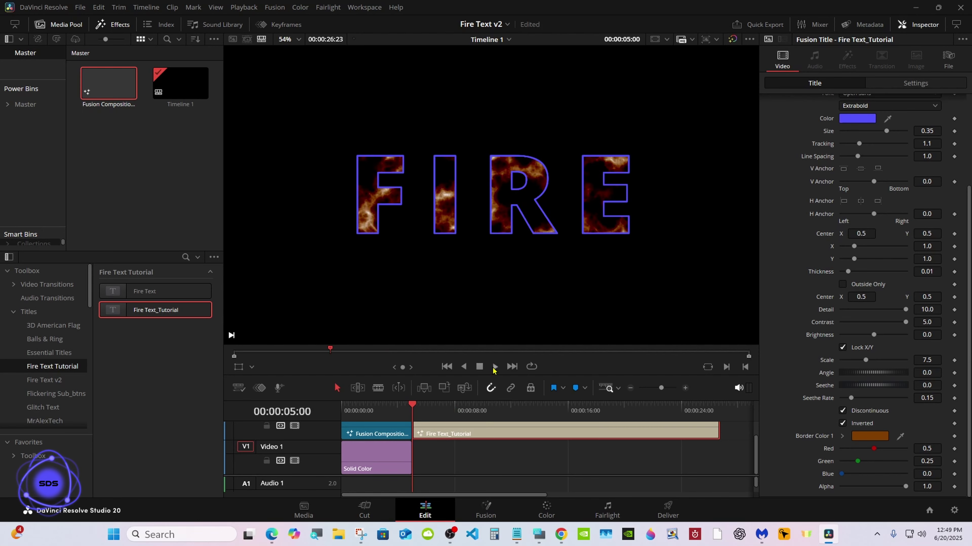